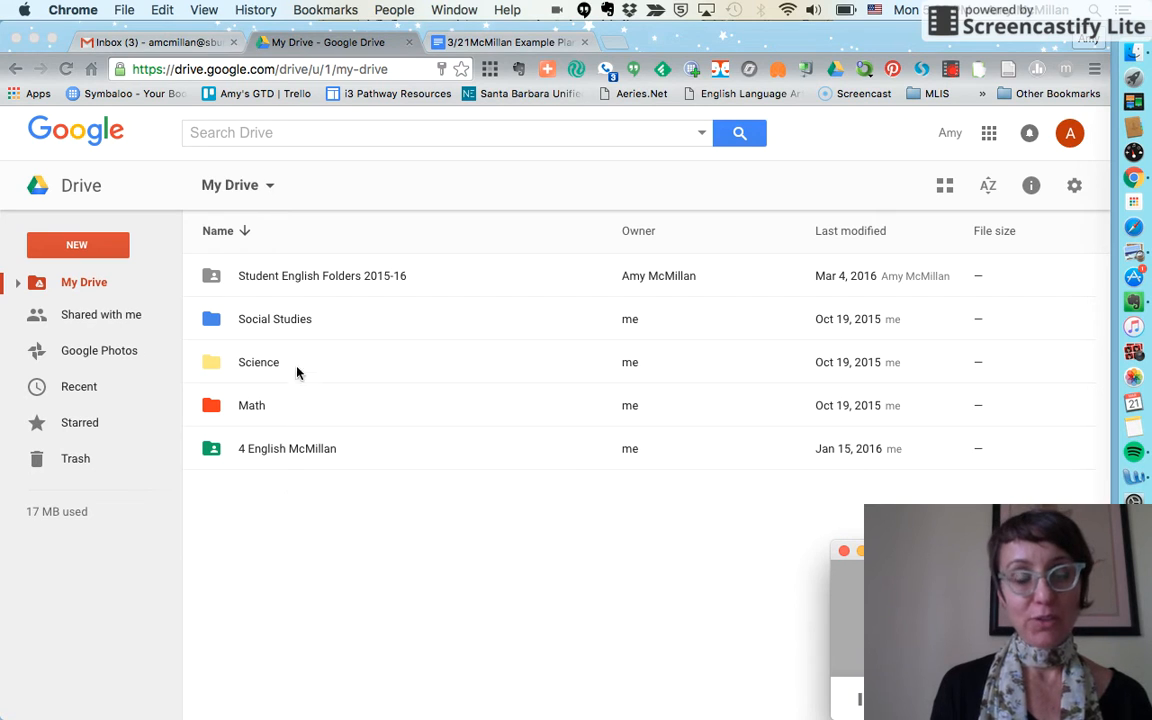
Step: Review the advanced sharing settings of the period 4 English folder and close them without changes
{"action": "left_click", "coordinate": [279, 454]}
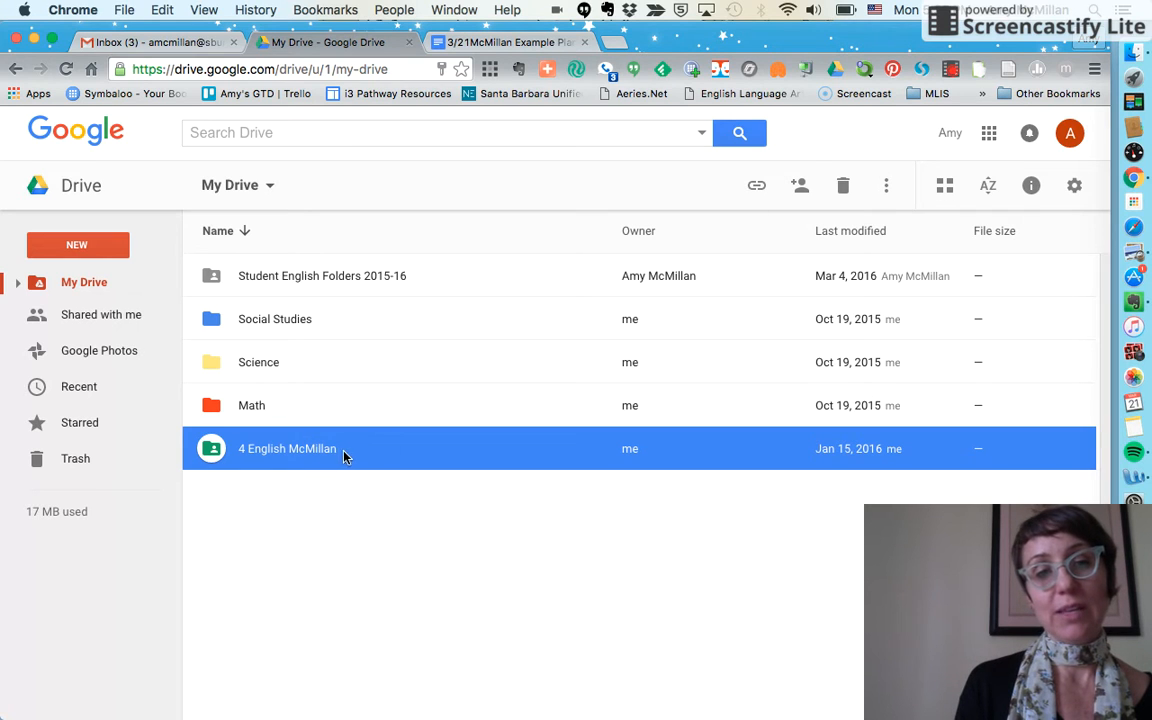
{"action": "left_click", "coordinate": [799, 187]}
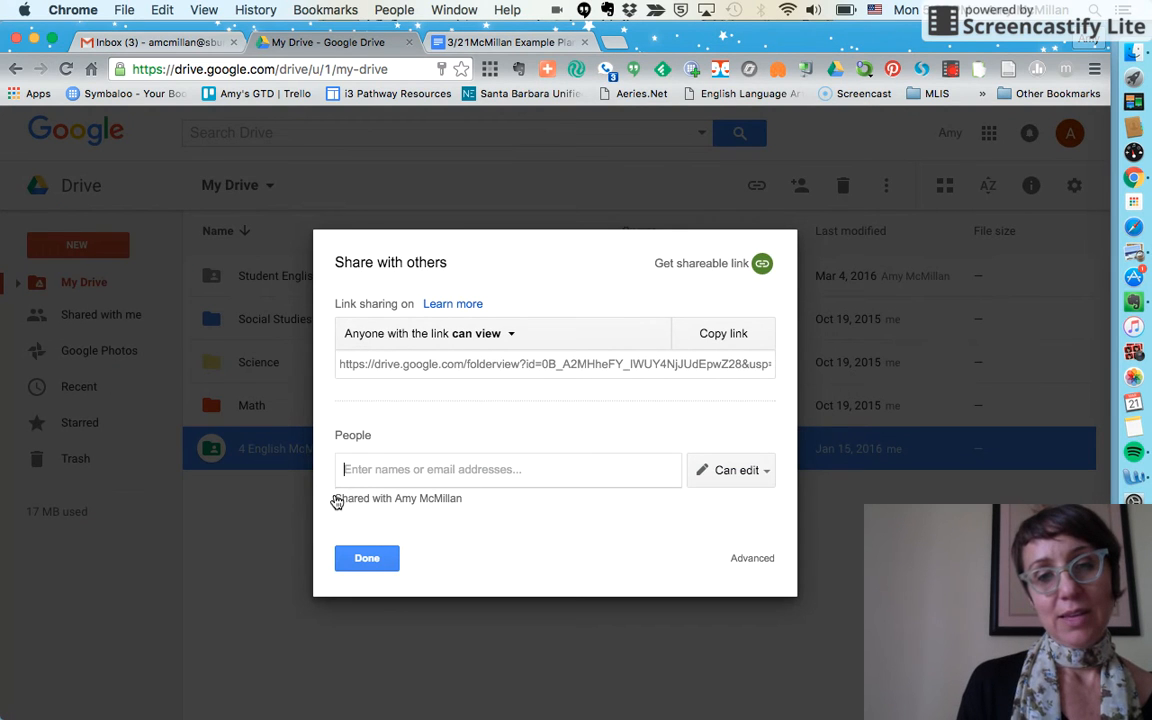
{"action": "left_click", "coordinate": [758, 564]}
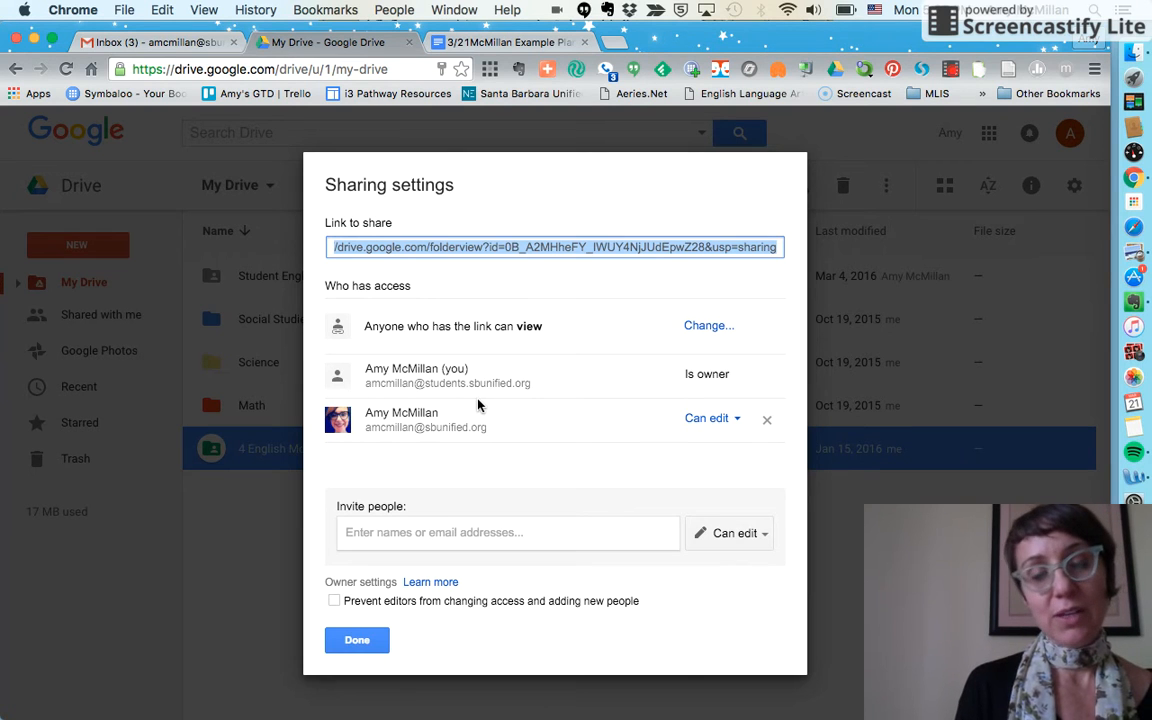
{"action": "left_click", "coordinate": [362, 642]}
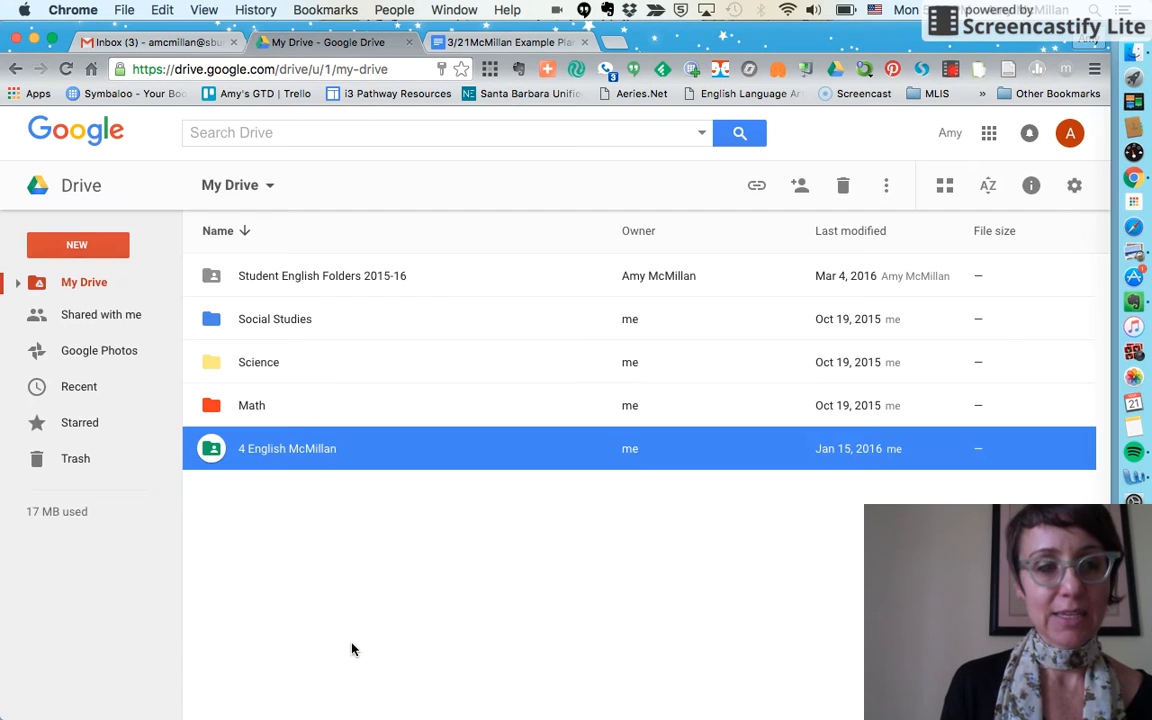
Step: Open the period 4 English folder and create a blank Google Docs document in it, accepting the folder's sharing permissions
{"action": "double_click", "coordinate": [297, 449]}
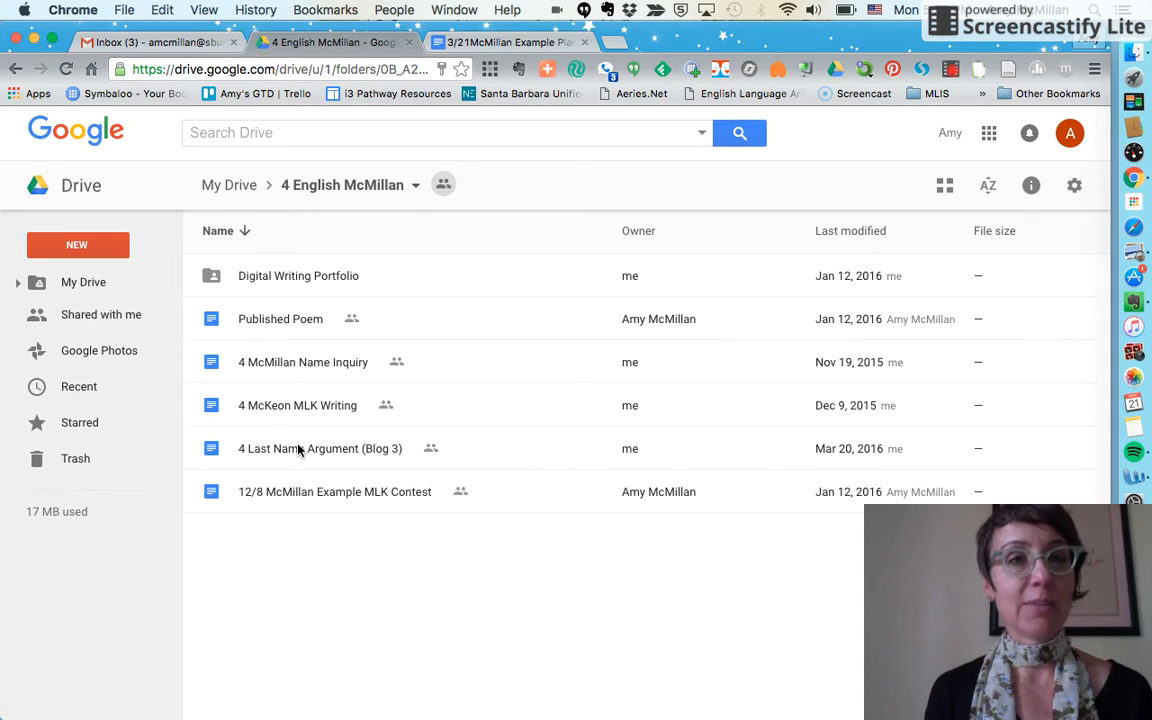
{"action": "left_click", "coordinate": [105, 250]}
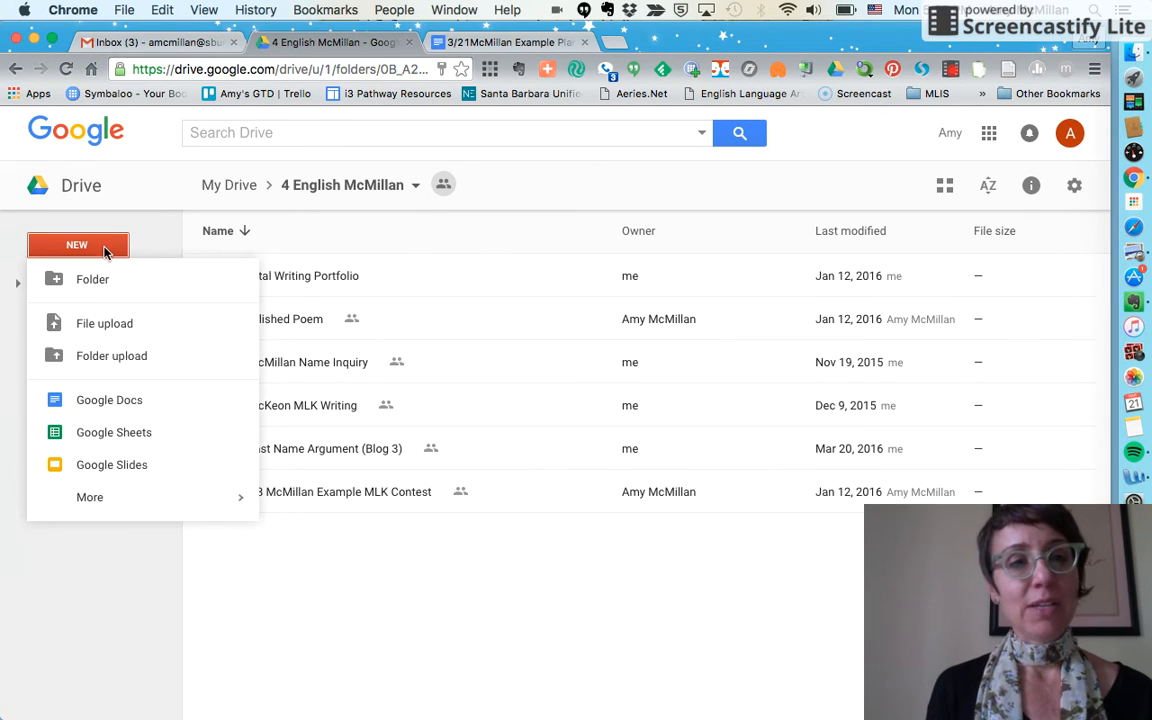
{"action": "left_click", "coordinate": [135, 401]}
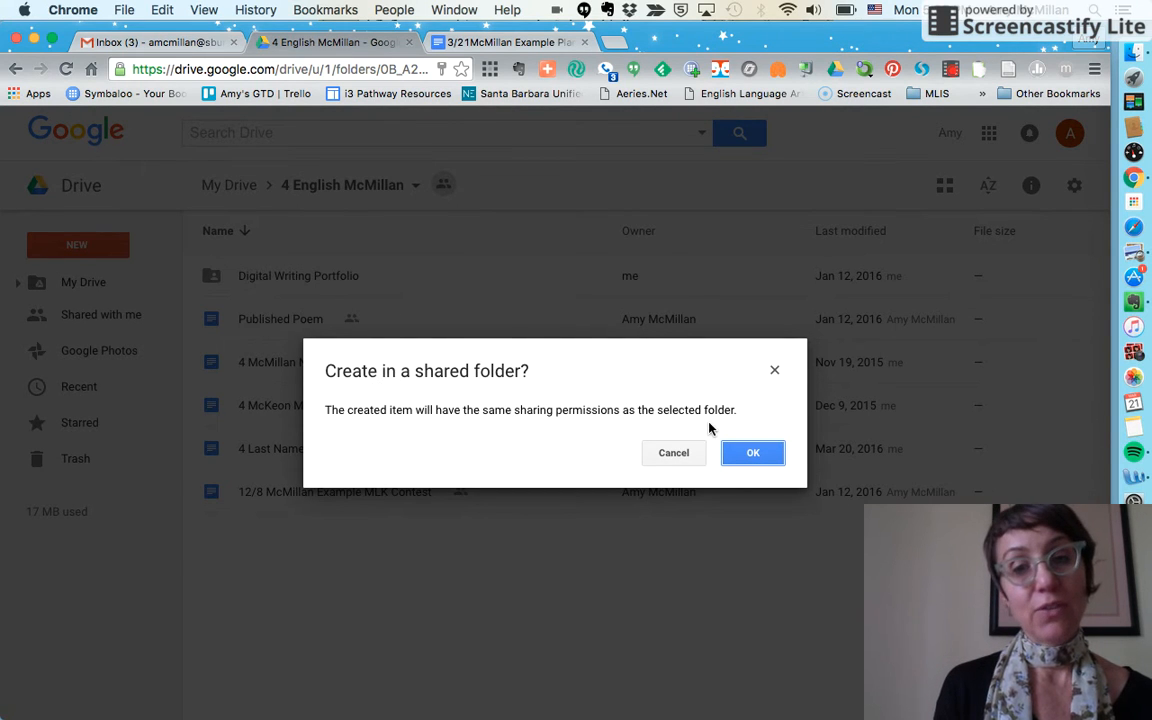
{"action": "left_click", "coordinate": [744, 460]}
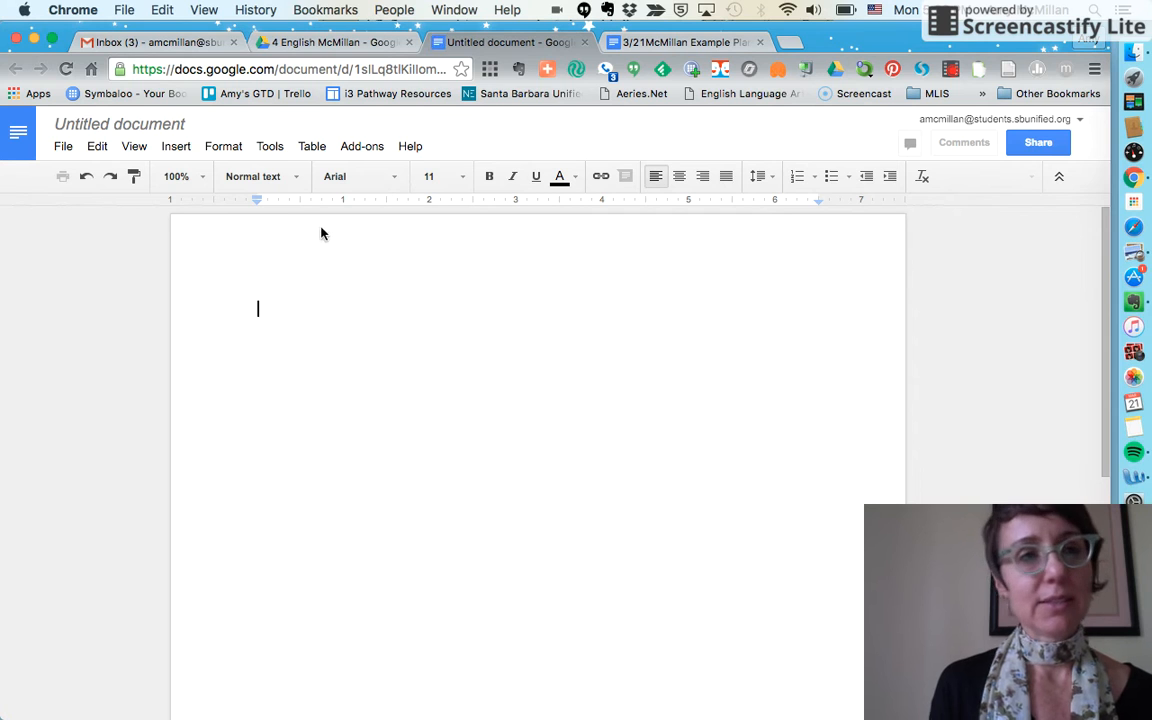
Step: Rename the untitled document as "4", the last name and "Argument (Blog 3)", and check its entry in the shared folder
{"action": "left_click", "coordinate": [186, 124]}
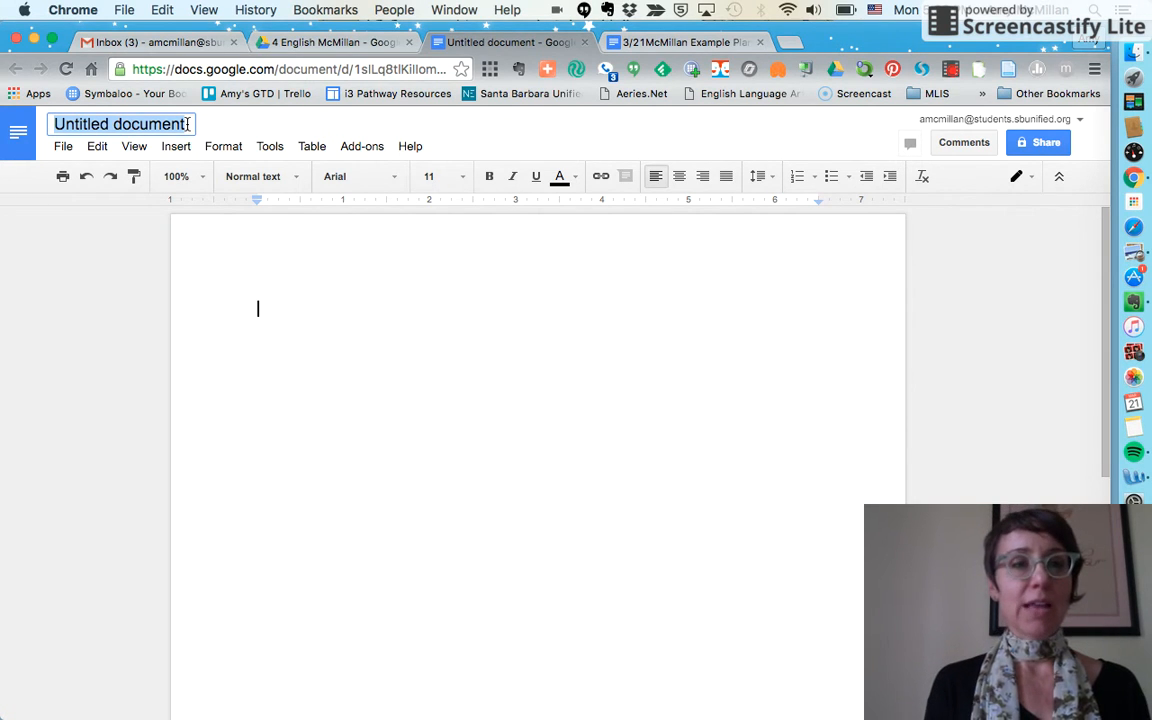
{"action": "type", "text": "4"}
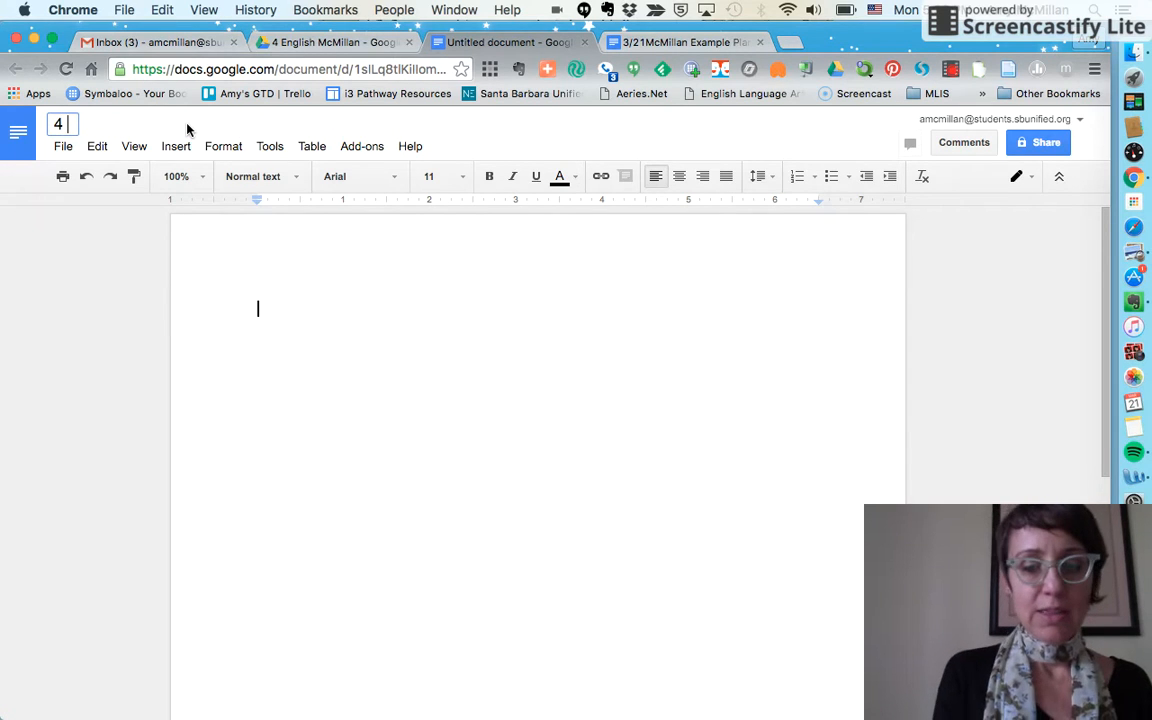
{"action": "type", "text": " M"}
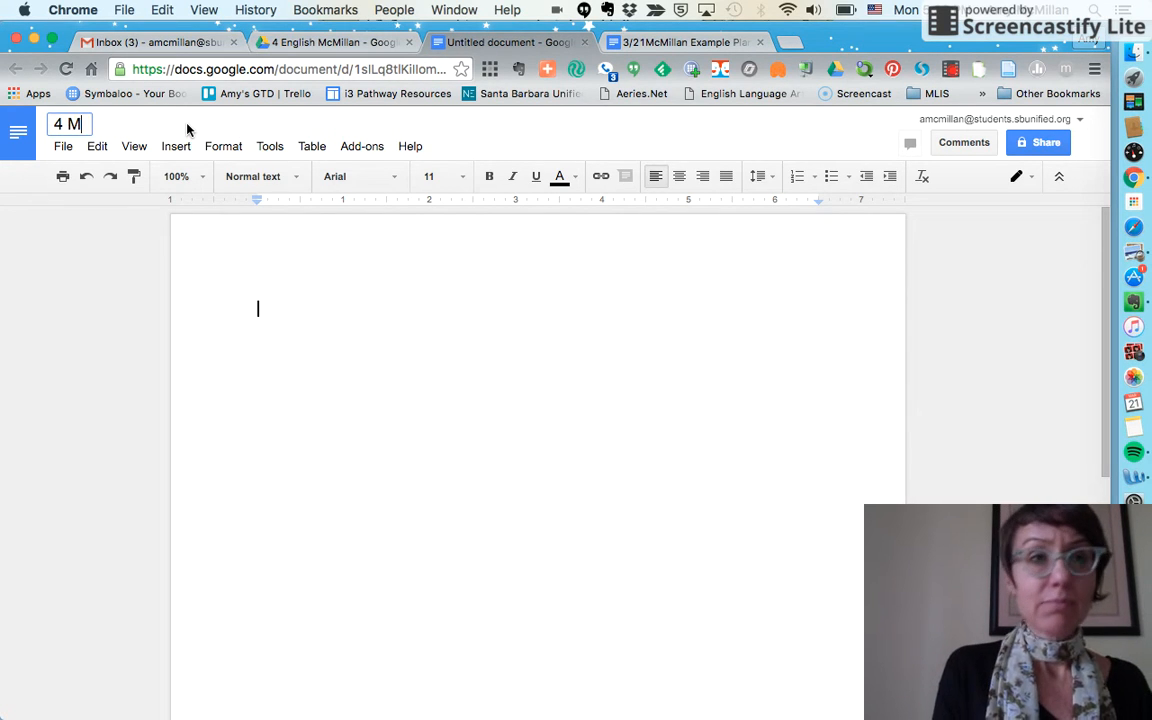
{"action": "type", "text": "cMillan "}
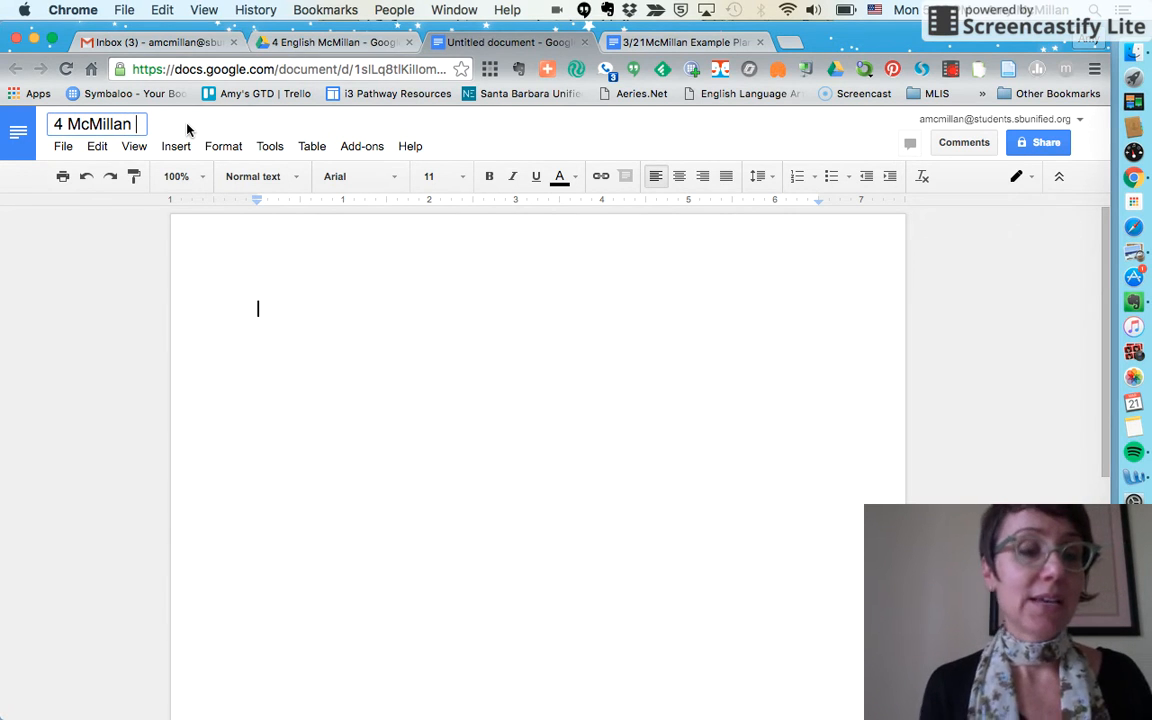
{"action": "type", "text": "Argumen"}
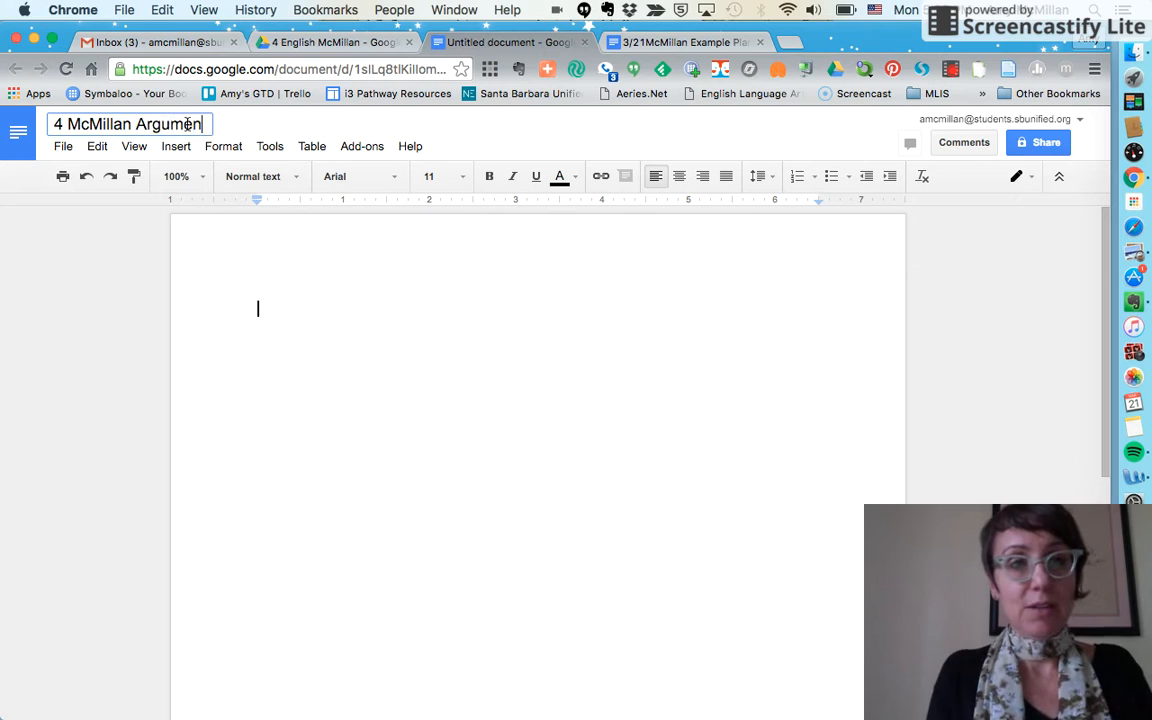
{"action": "type", "text": "t (B"}
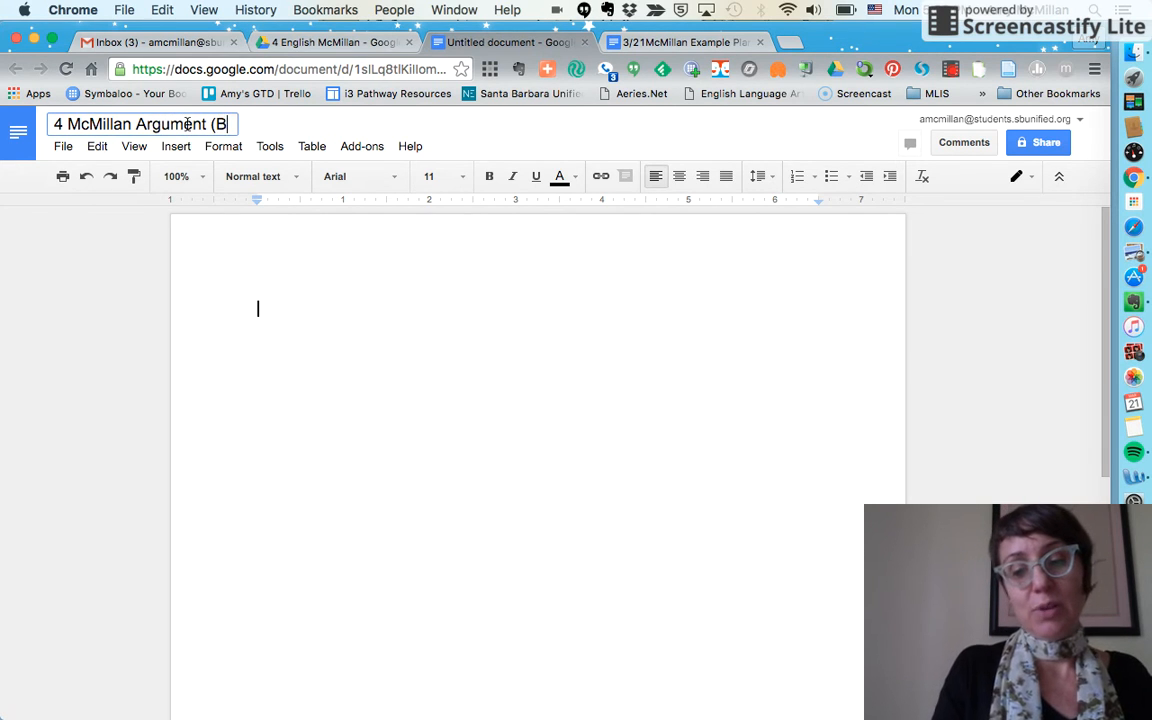
{"action": "type", "text": "log 3)"}
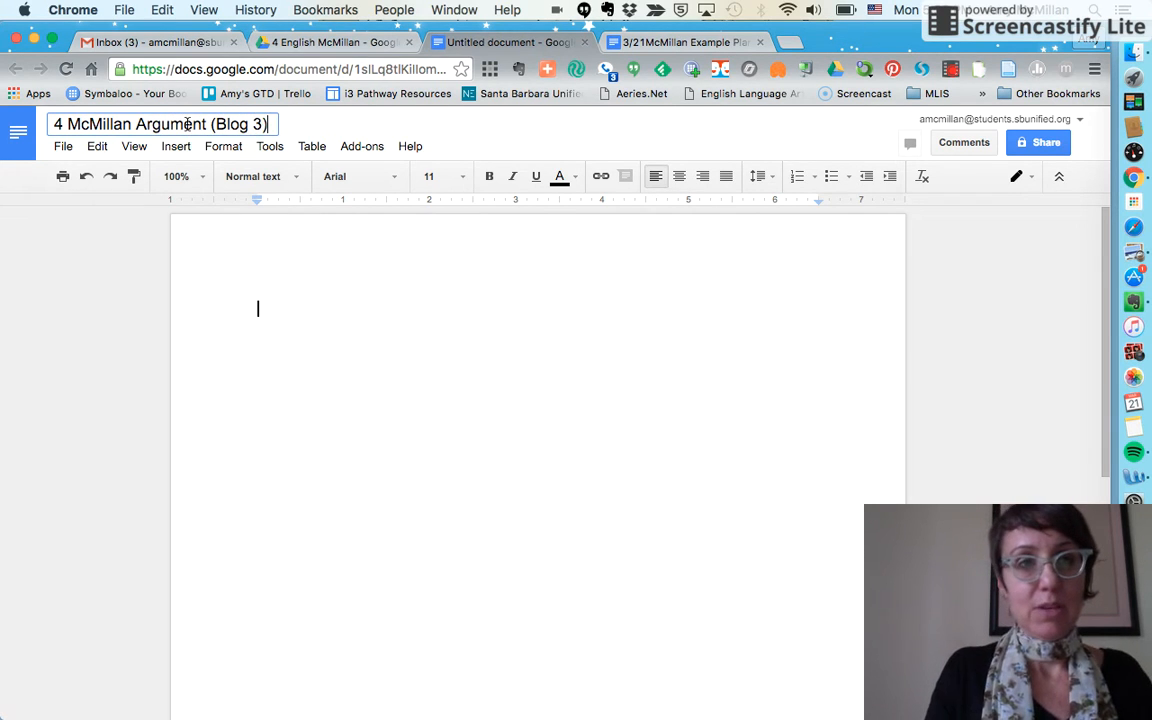
{"action": "key", "text": "Return"}
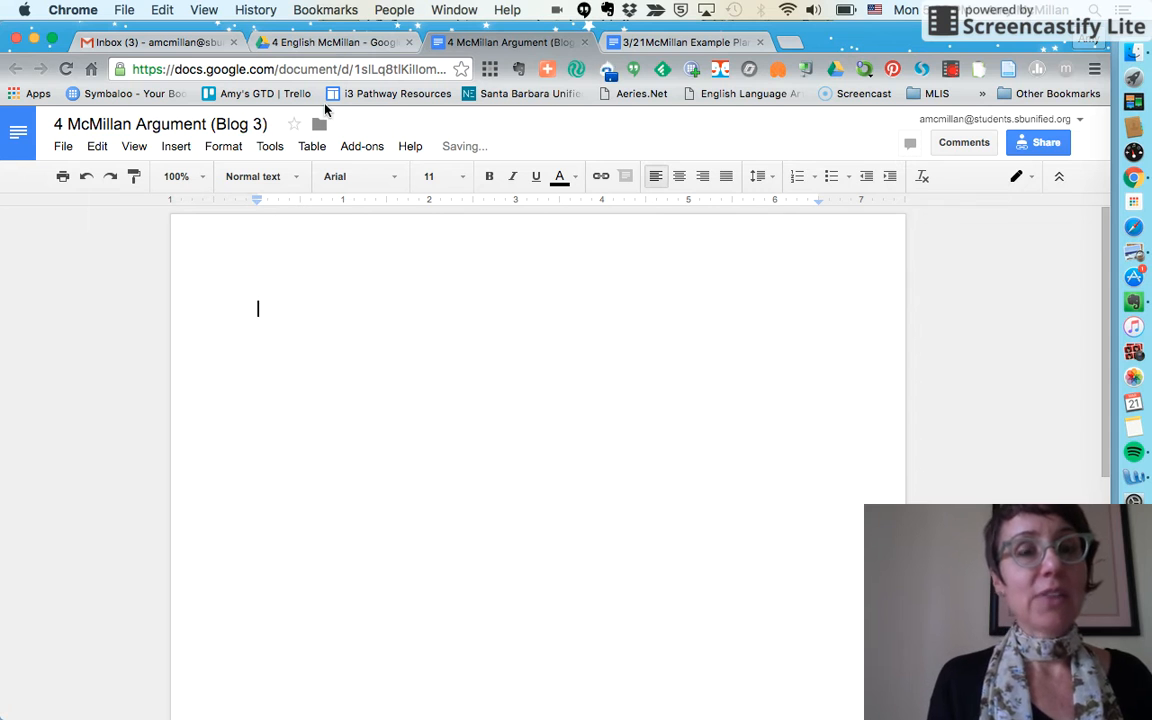
{"action": "left_click", "coordinate": [335, 47]}
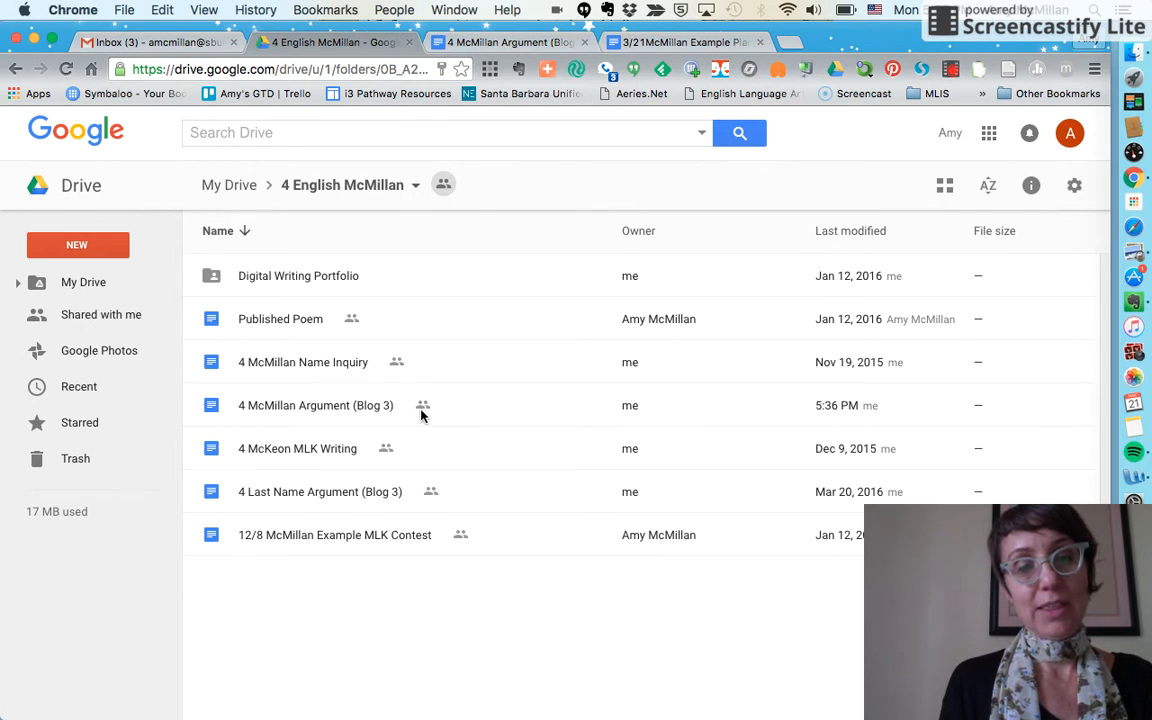
{"action": "left_click", "coordinate": [541, 46]}
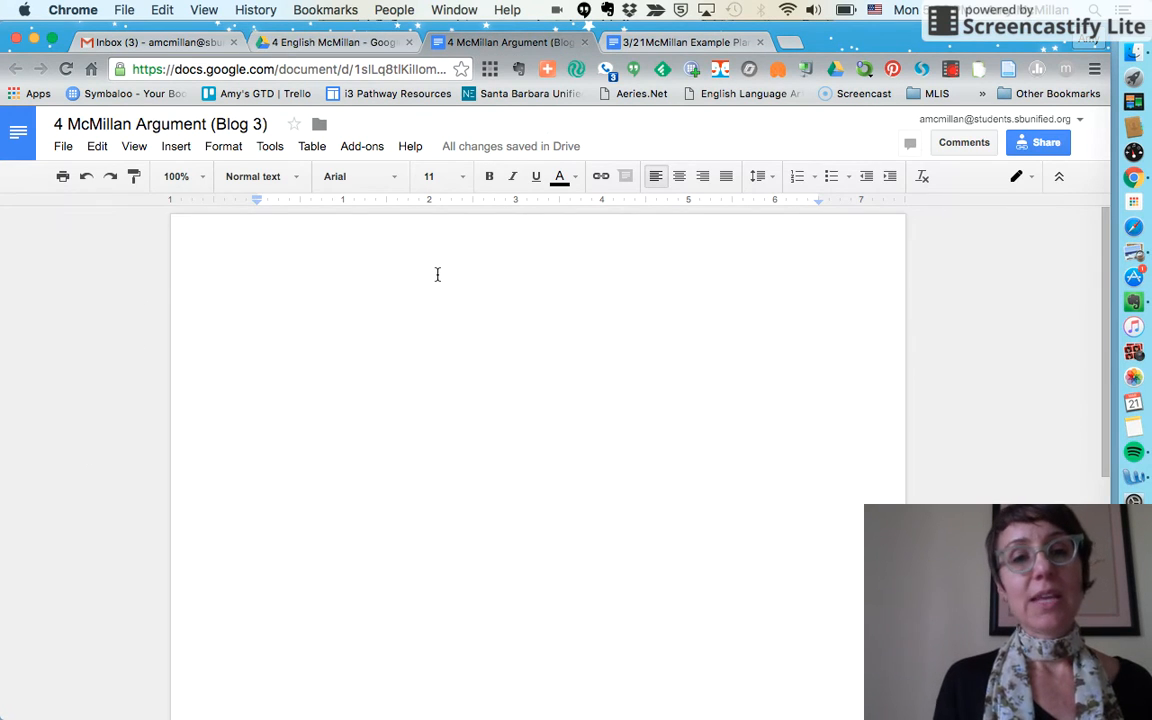
Step: Format the empty document with double line spacing, font size 12 and Times New Roman
{"action": "left_click", "coordinate": [764, 178]}
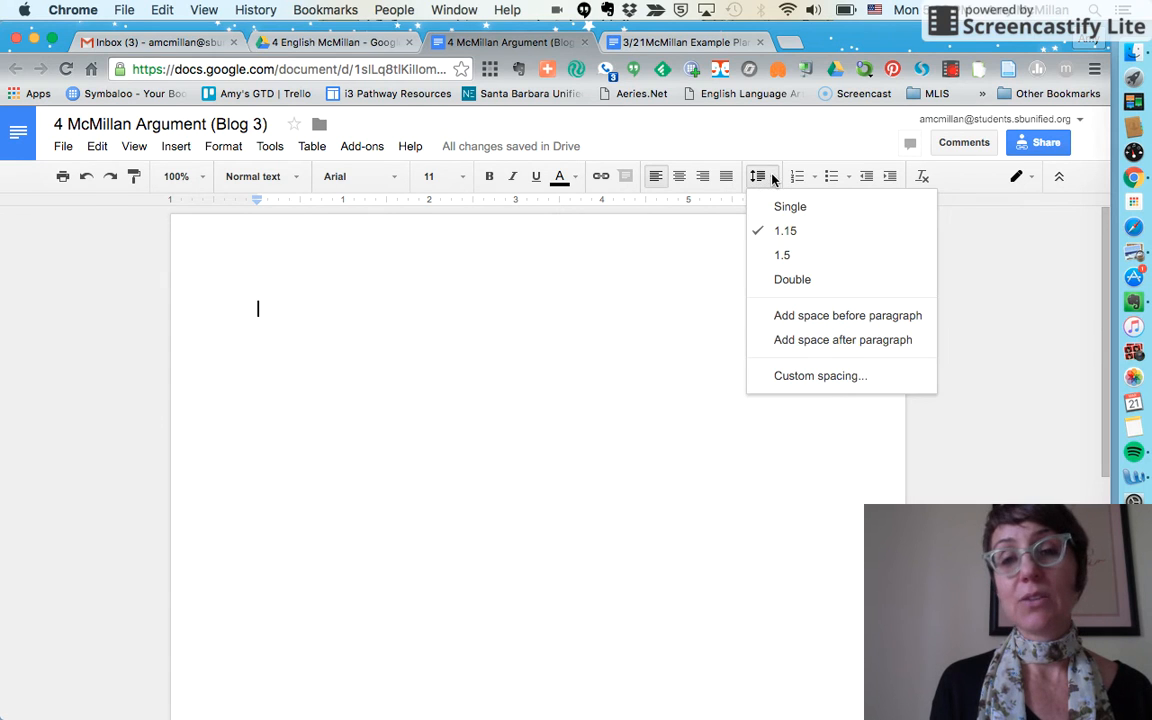
{"action": "left_click", "coordinate": [776, 279]}
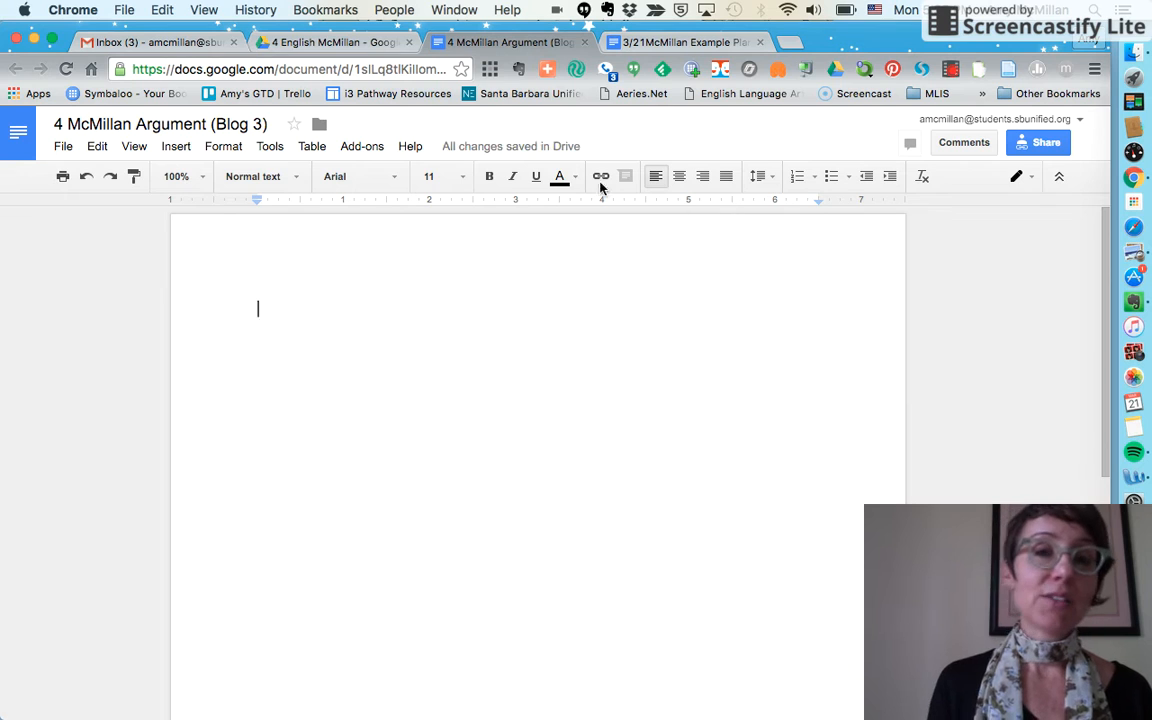
{"action": "left_click", "coordinate": [461, 178]}
{"action": "left_click", "coordinate": [437, 304]}
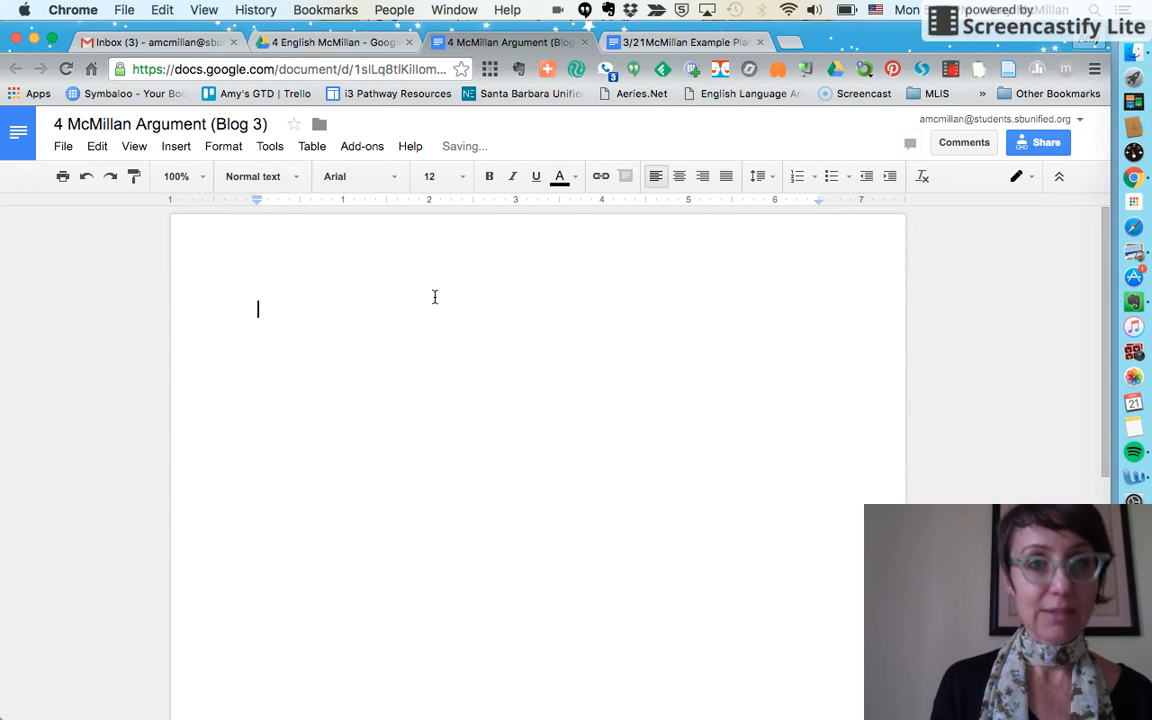
{"action": "left_click", "coordinate": [392, 180]}
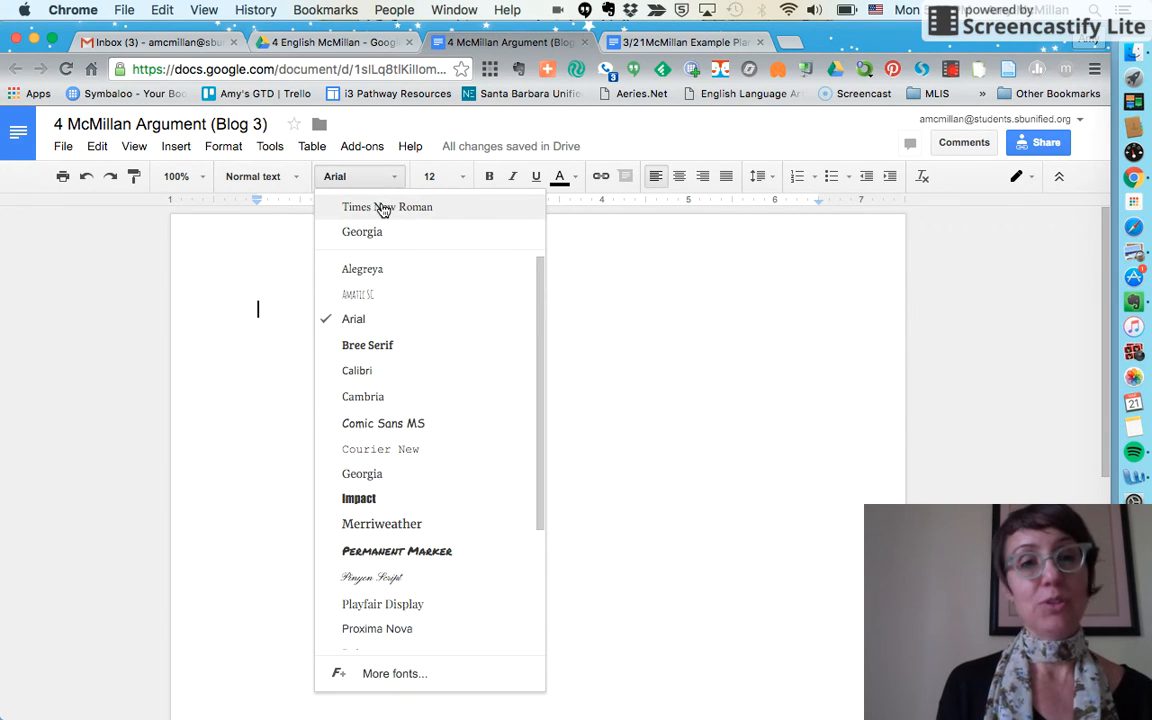
{"action": "left_click", "coordinate": [383, 208]}
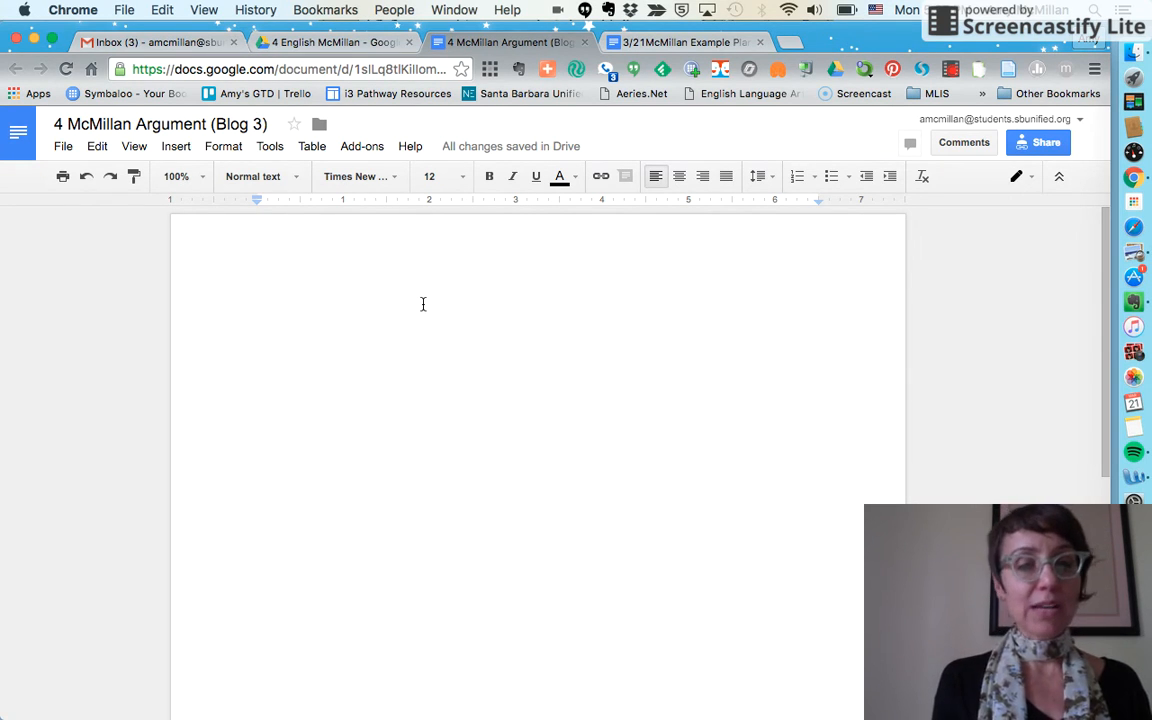
Step: Enter the name placeholder "First Last" on the first line and delete the word "Last"
{"action": "type", "text": "Fi"}
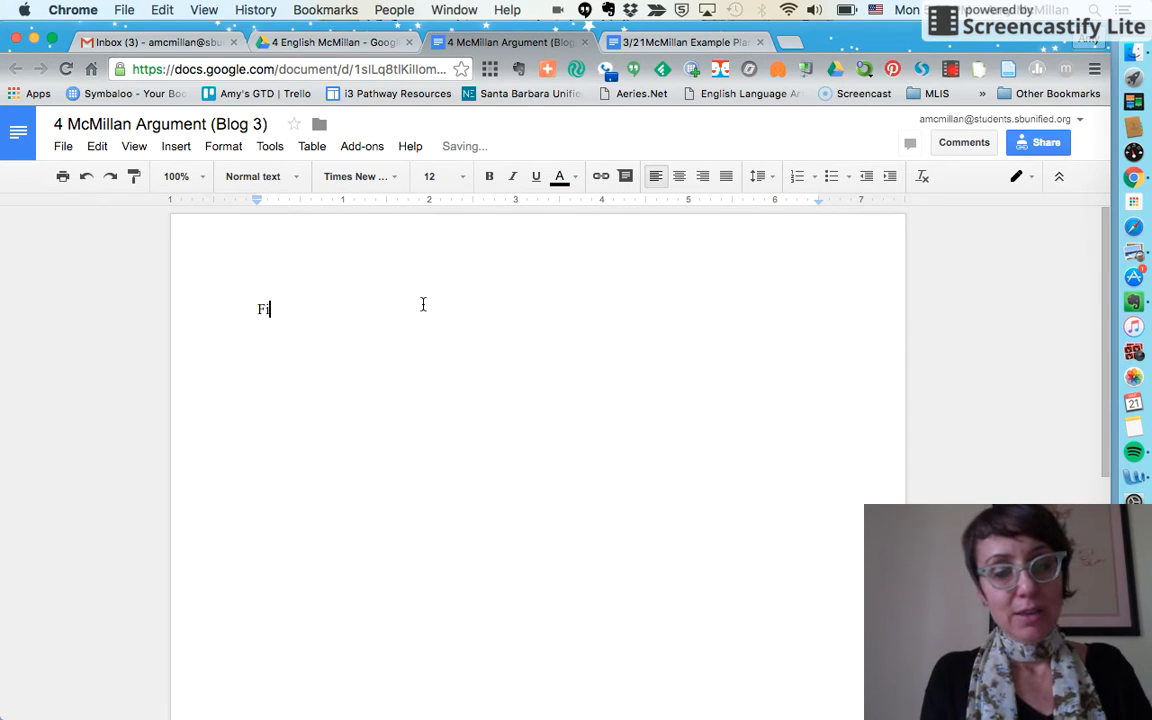
{"action": "type", "text": "rst Last"}
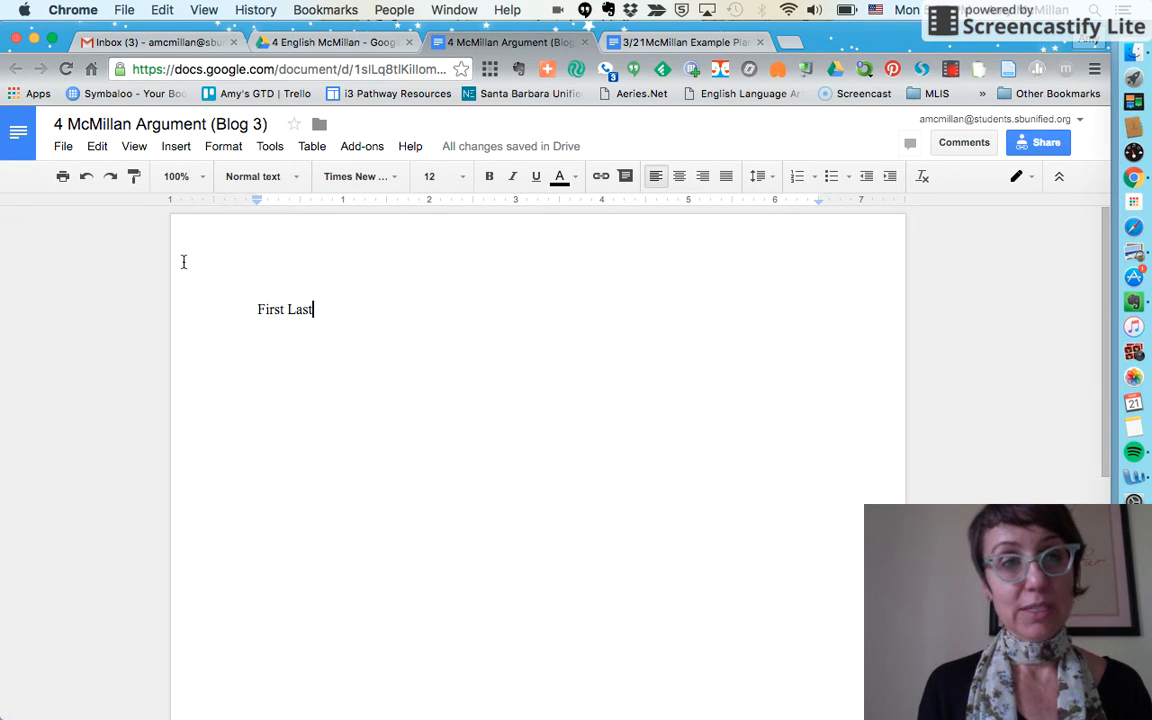
{"action": "left_click_drag", "start_coordinate": [324, 309], "coordinate": [288, 310]}
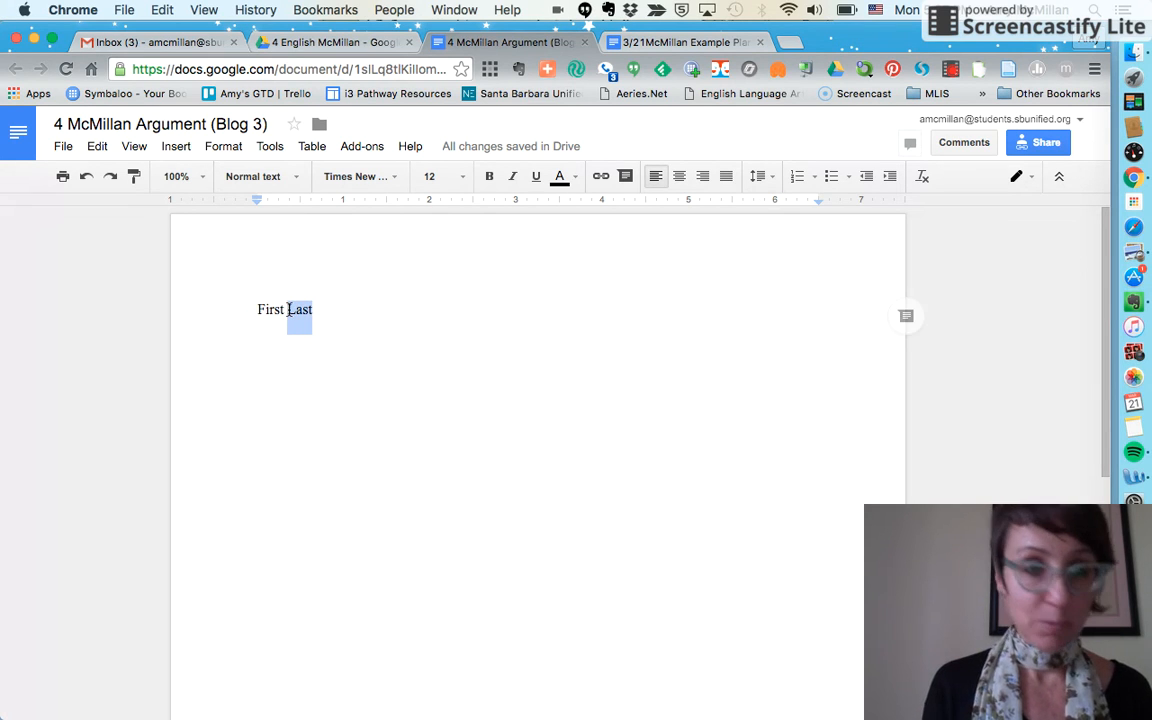
{"action": "key", "text": "BackSpace"}
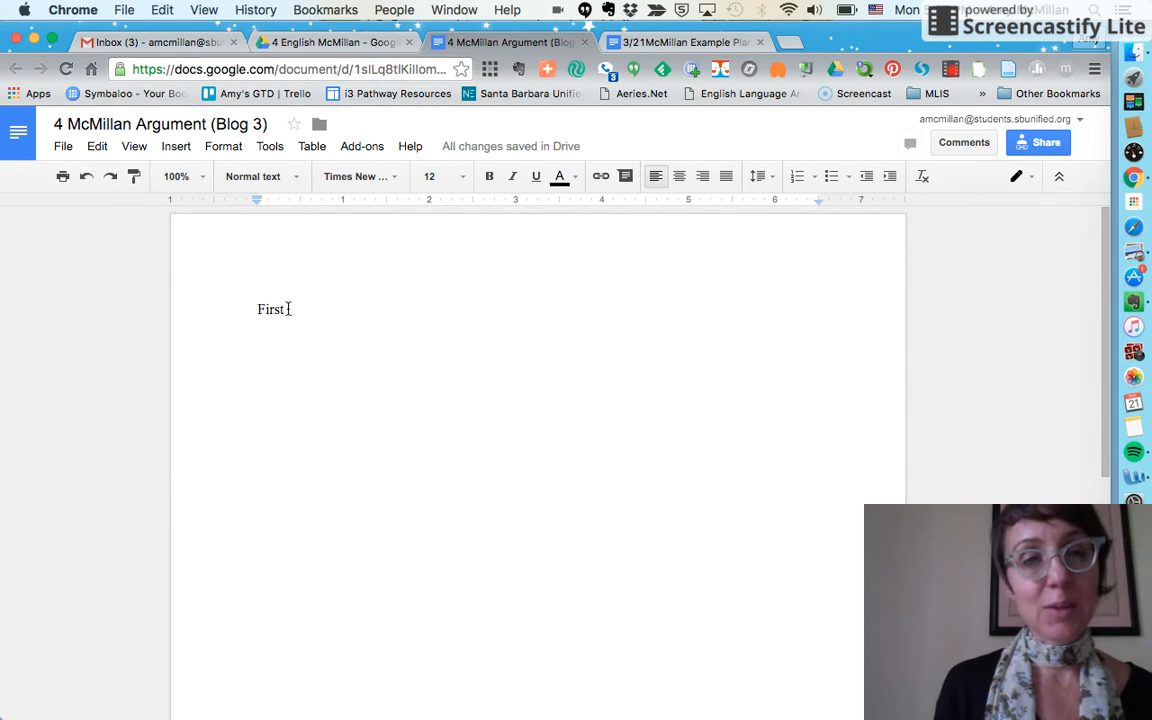
Step: Add the heading line "English 7 Period 4" and a line with the teacher's last name below the name placeholder
{"action": "key", "text": "Return"}
{"action": "type", "text": "English "}
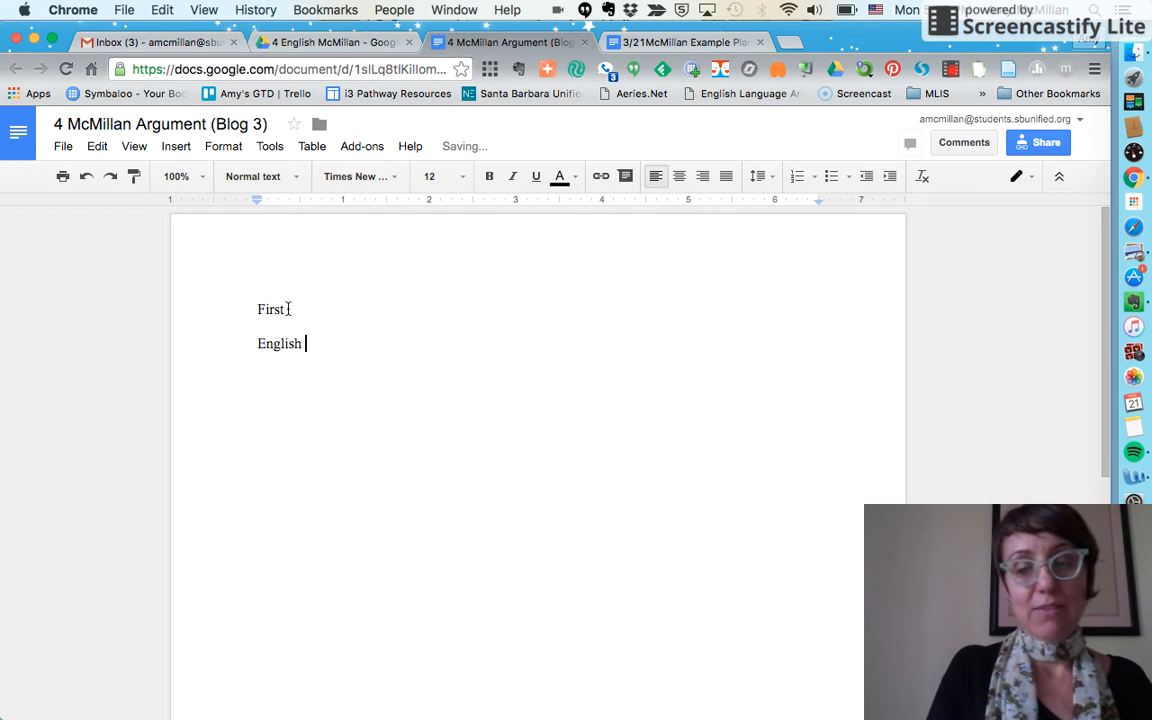
{"action": "type", "text": "7 Period 4"}
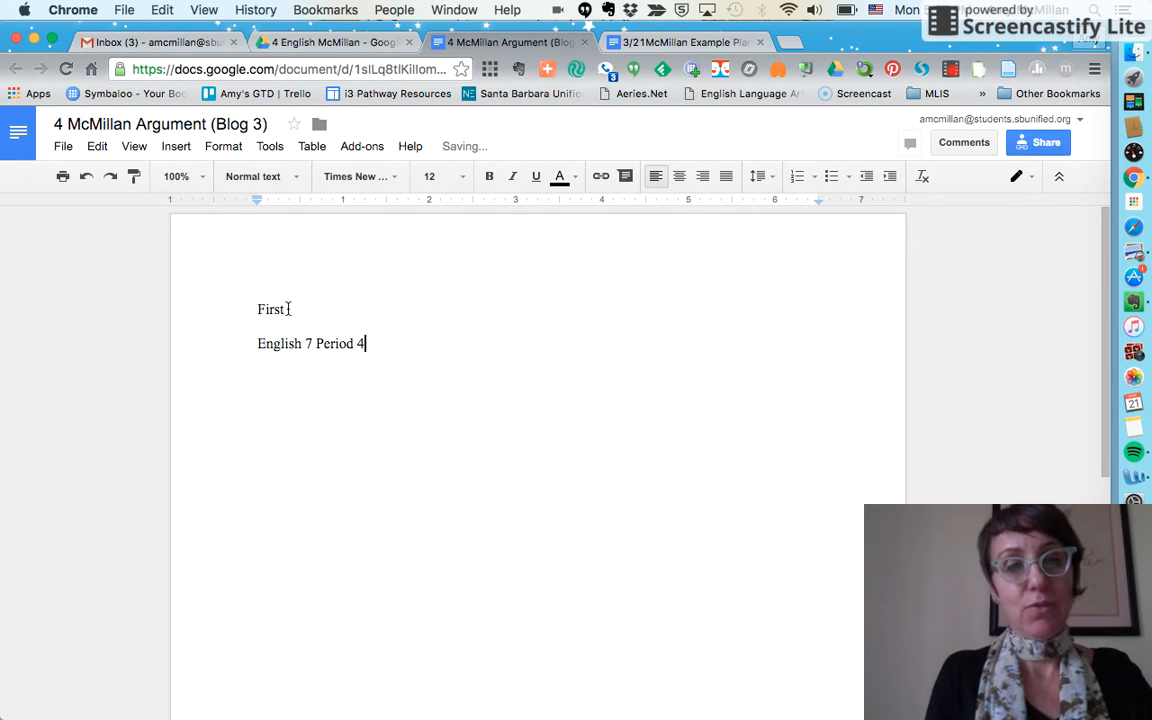
{"action": "key", "text": "Return"}
{"action": "type", "text": "McMillan"}
{"action": "key", "text": "Return"}
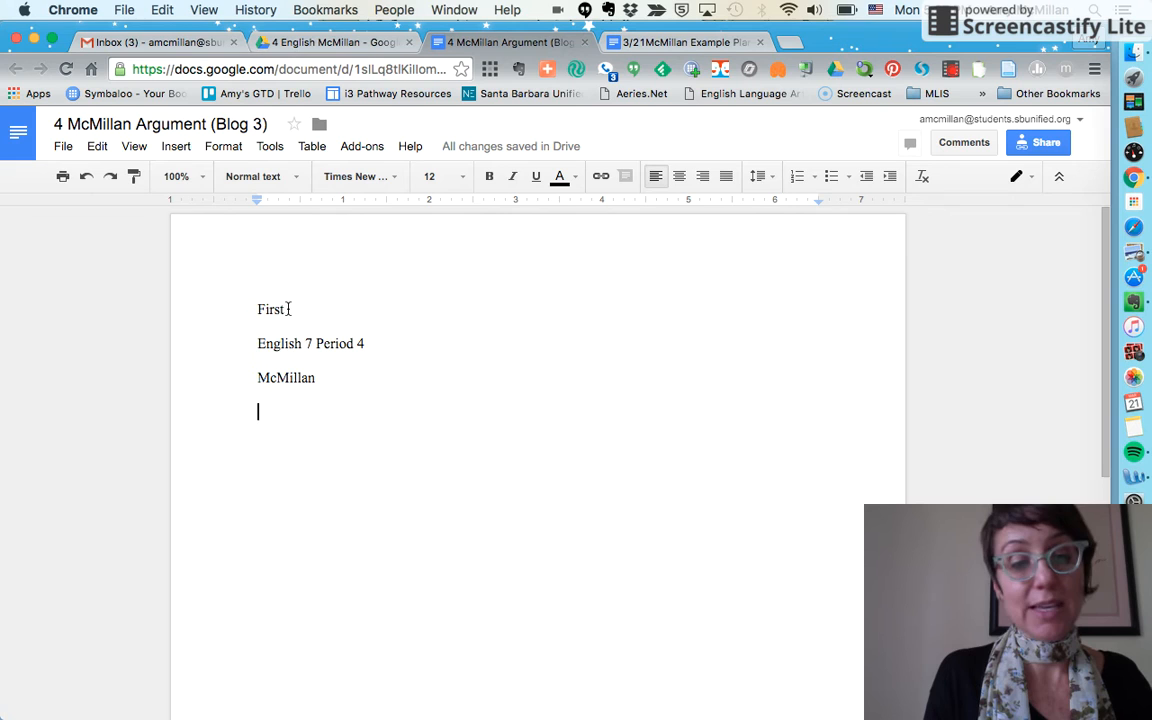
Step: Enter the date "24 March 2016" below the teacher's name and start a new line
{"action": "type", "text": "24 March 2016"}
{"action": "key", "text": "BackSpace"}
{"action": "key", "text": "BackSpace"}
{"action": "type", "text": "16"}
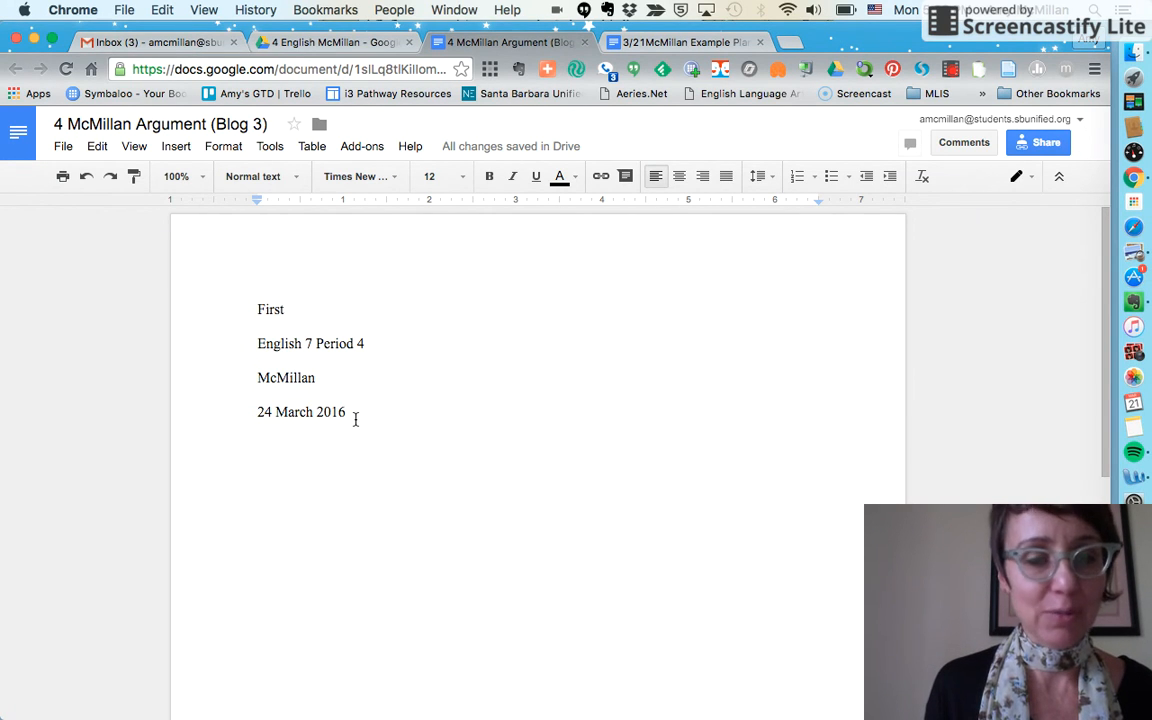
{"action": "key", "text": "Return"}
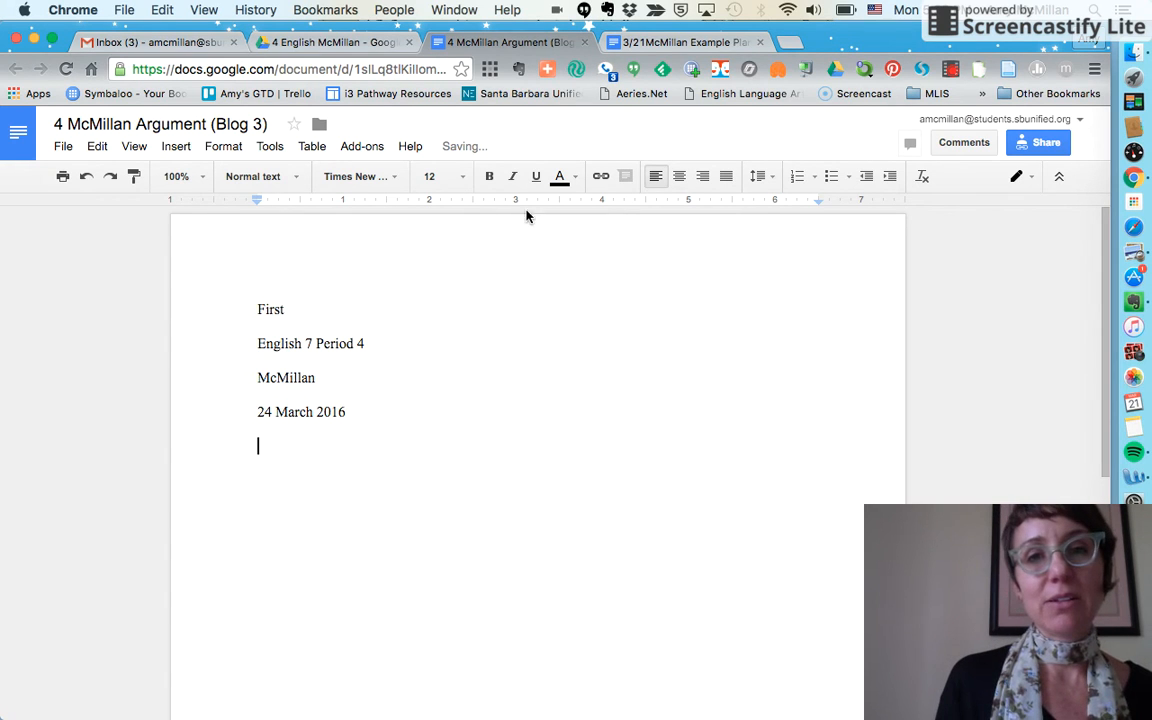
Step: Center the line below the date and enter "Creative Title" as the title
{"action": "left_click", "coordinate": [679, 177]}
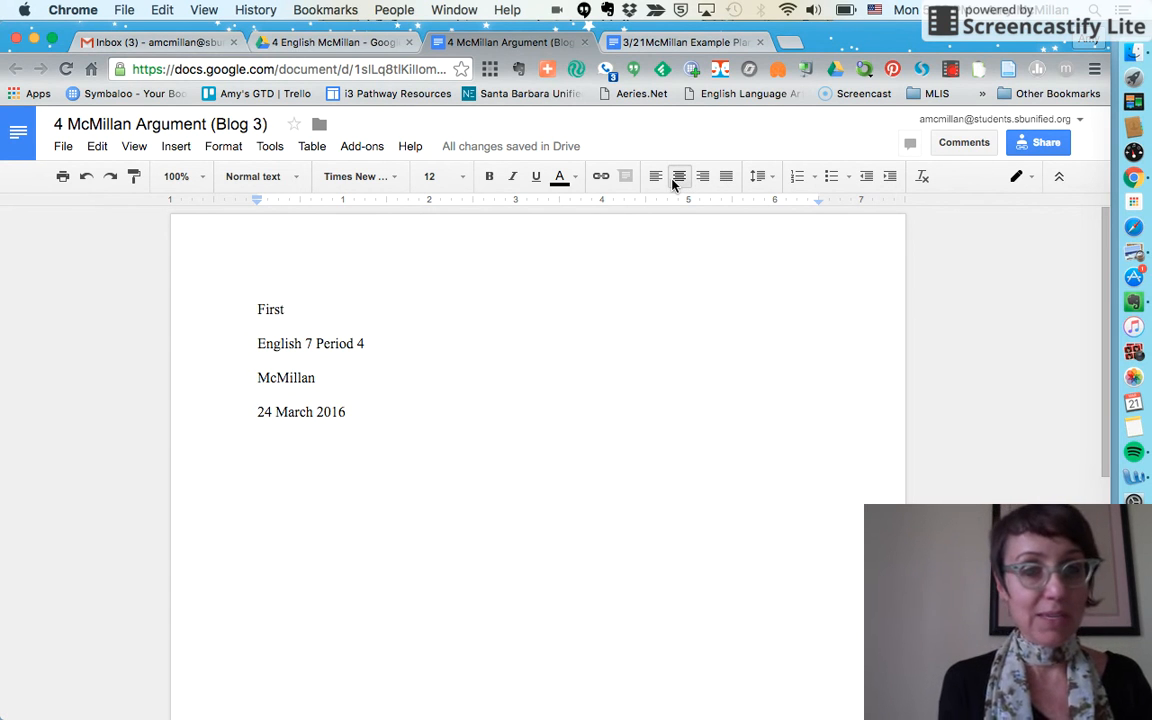
{"action": "type", "text": "Creativ"}
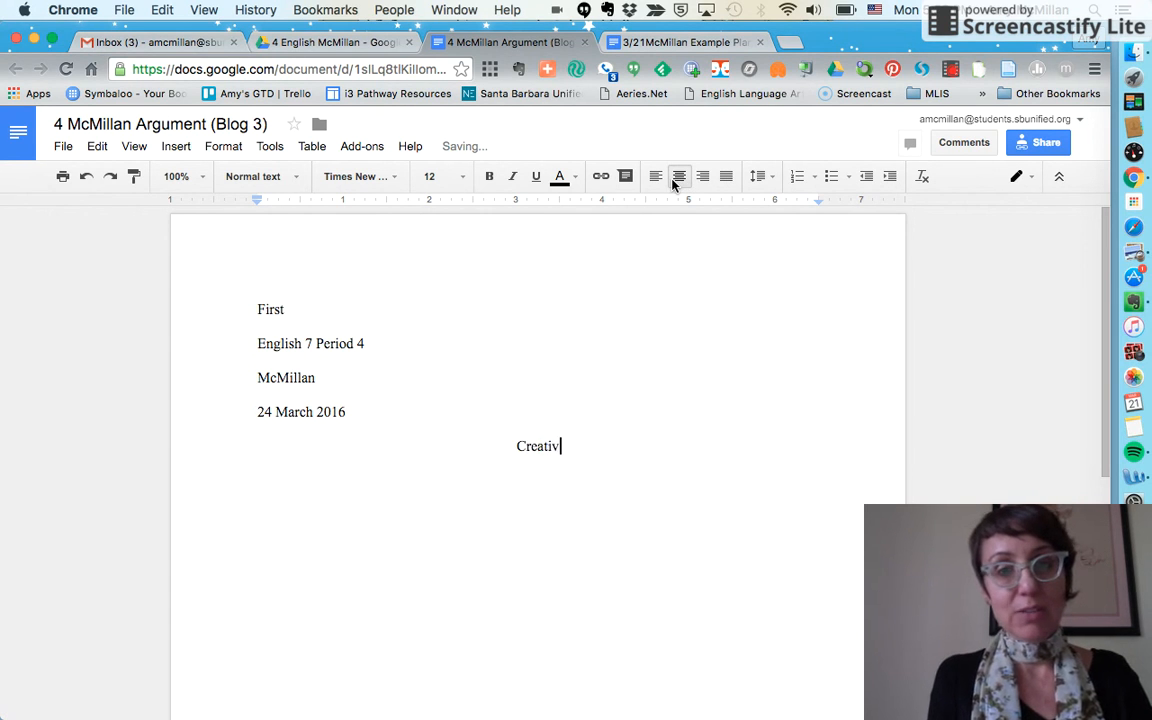
{"action": "type", "text": "e Title"}
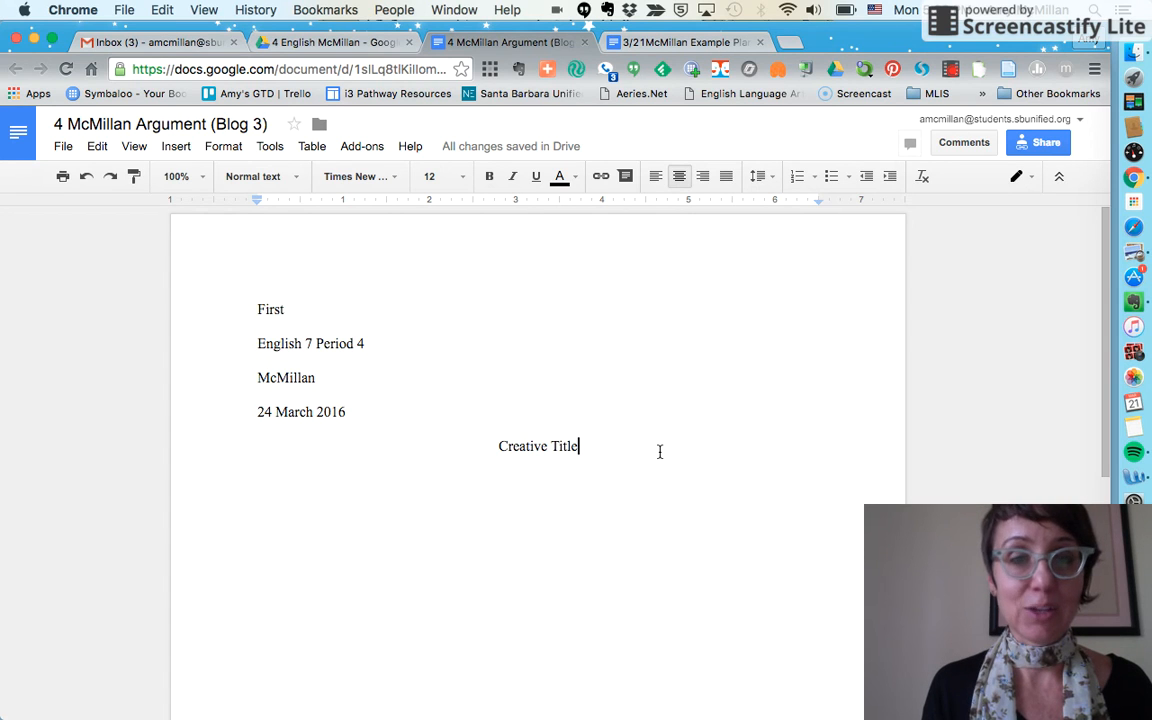
Step: Start a left-aligned paragraph with an indented first line below the title, reading "Start typing."
{"action": "key", "text": "Return"}
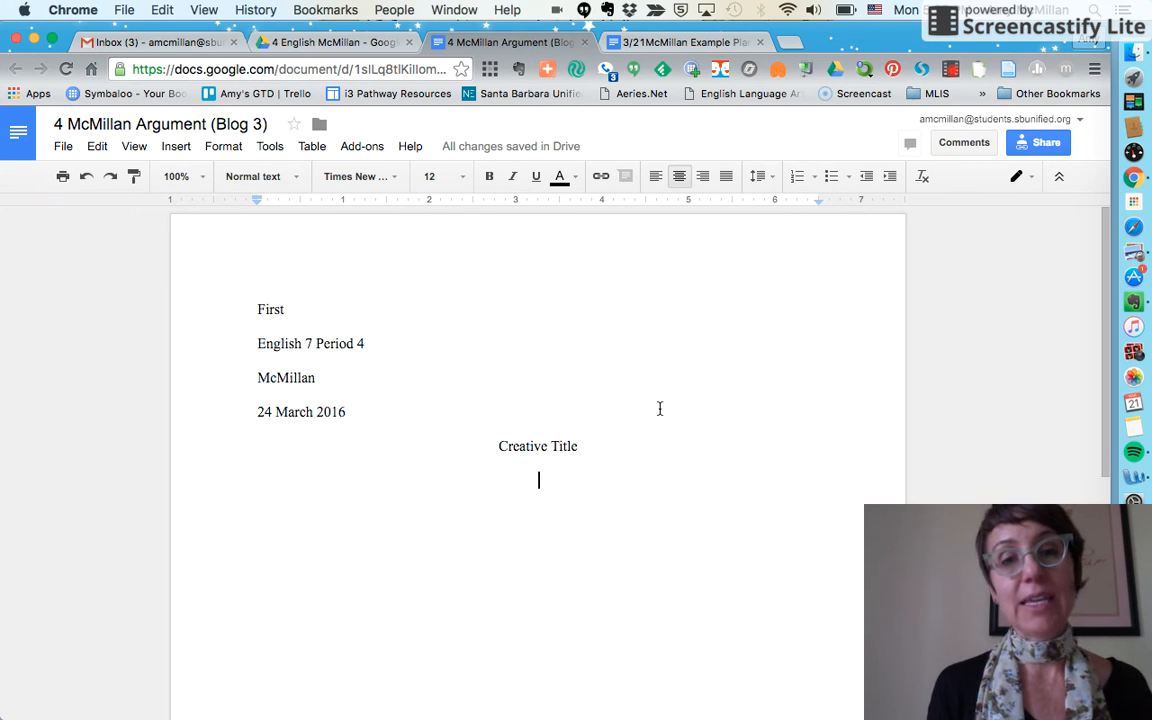
{"action": "left_click", "coordinate": [659, 177]}
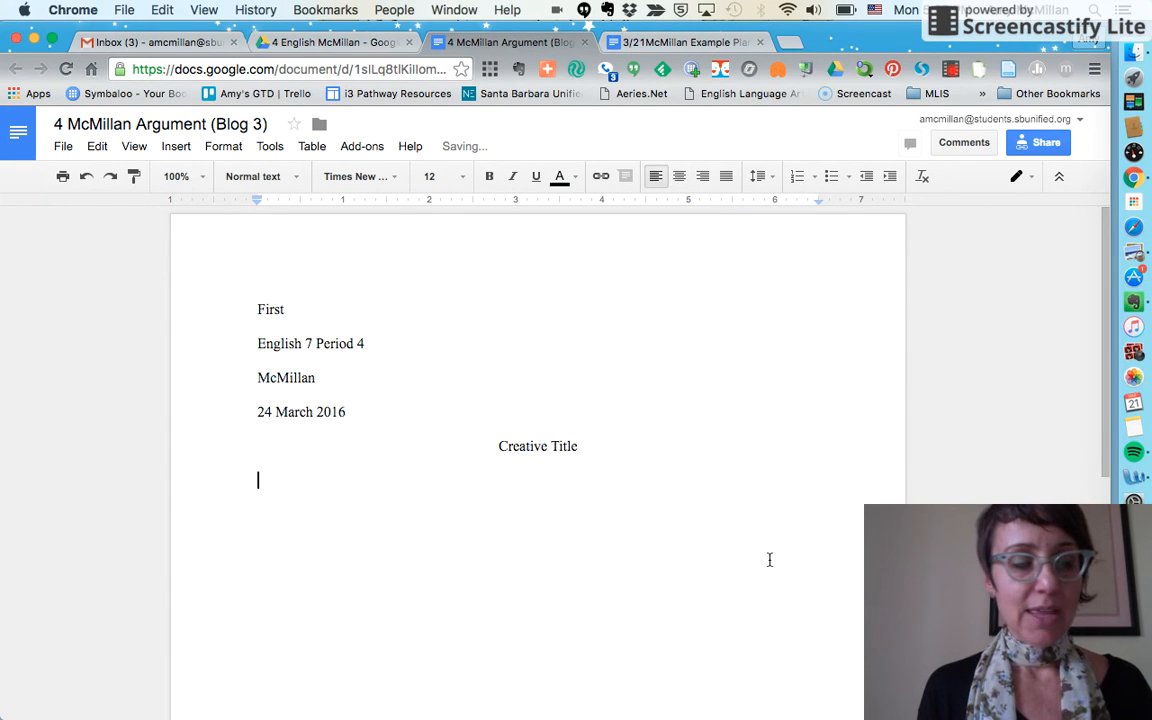
{"action": "key", "text": "Tab"}
{"action": "type", "text": "S"}
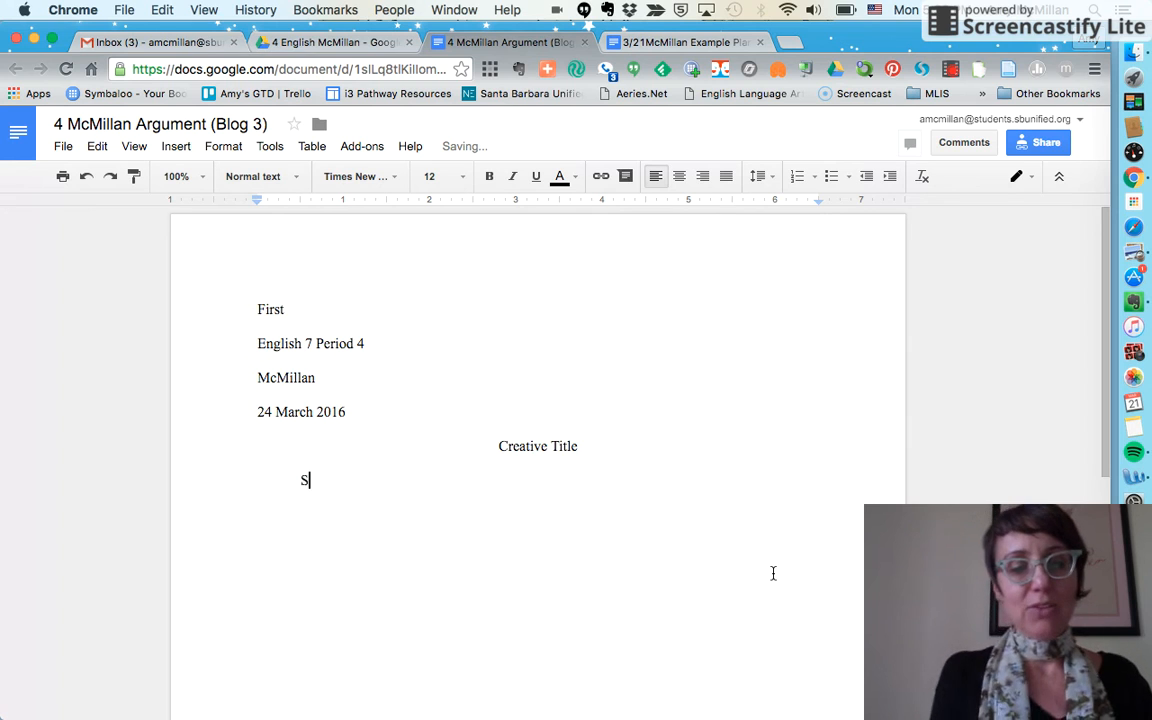
{"action": "type", "text": "tart typing"}
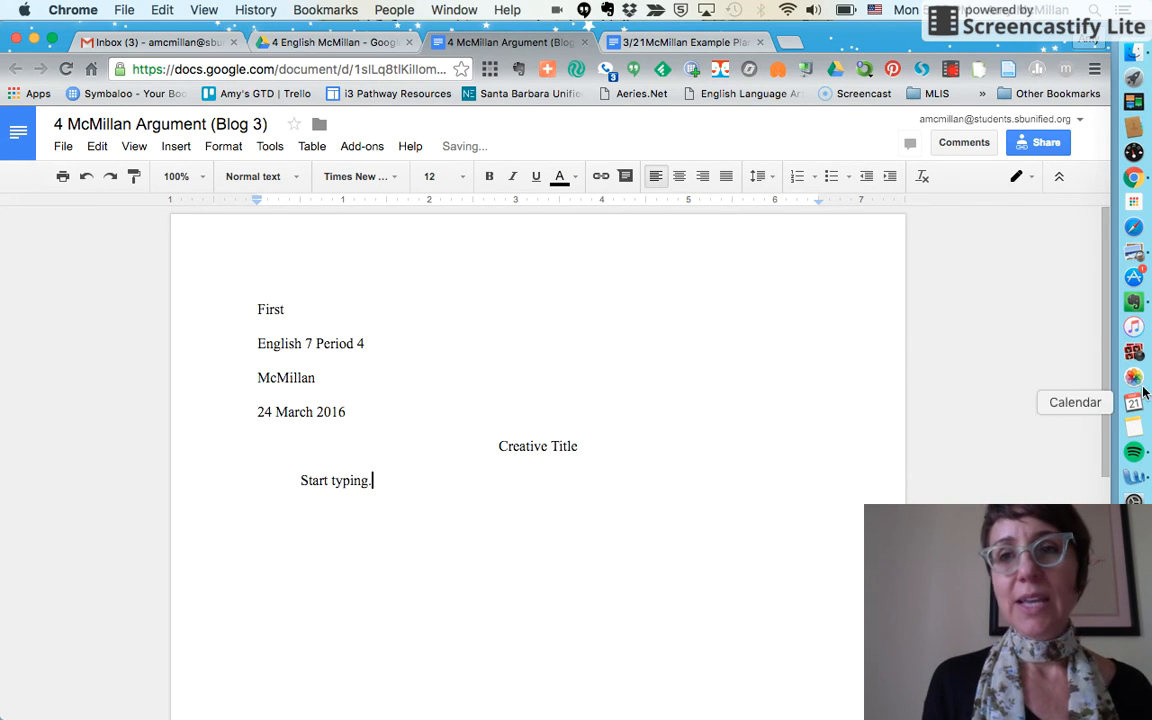
{"action": "type", "text": "."}
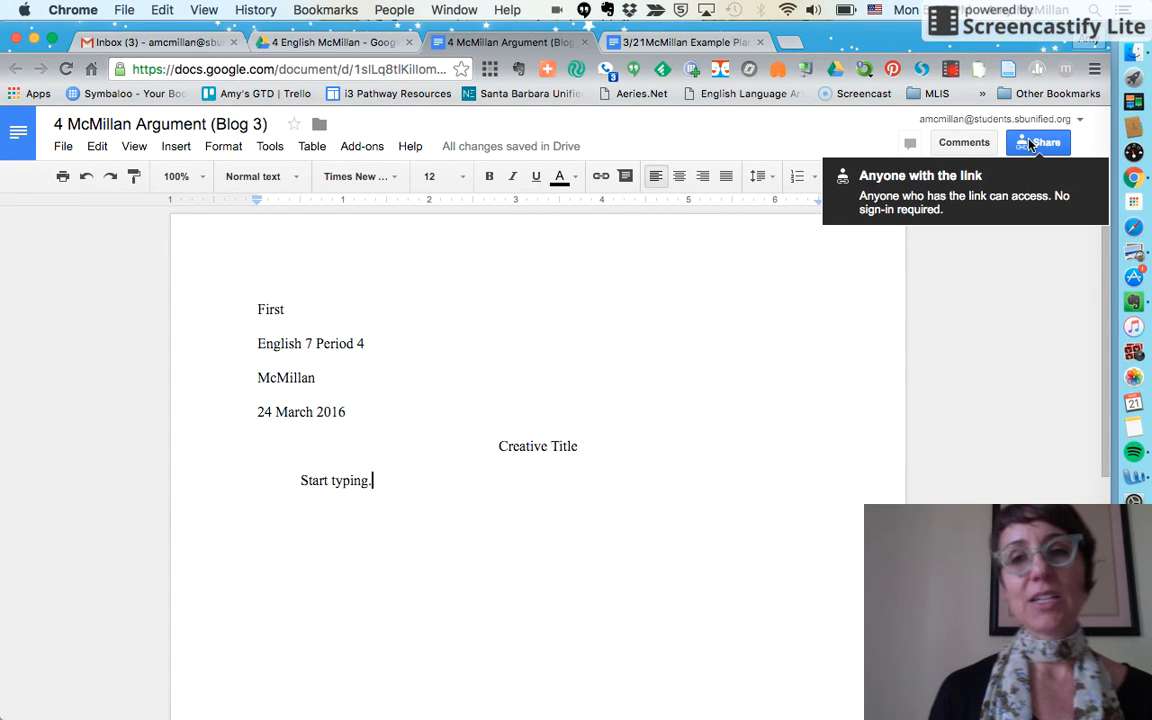
Step: Copy the document's shareable link and save link sharing as On - Anyone with the link, with "Can view" access
{"action": "left_click", "coordinate": [1030, 144]}
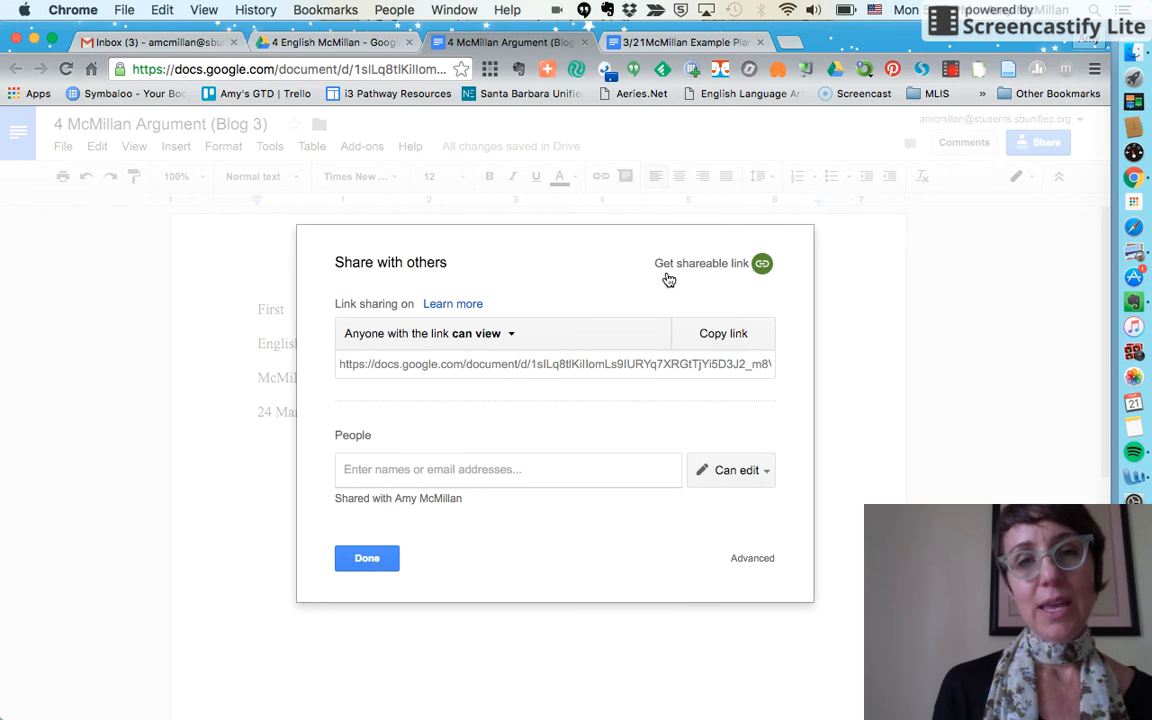
{"action": "left_click", "coordinate": [743, 268]}
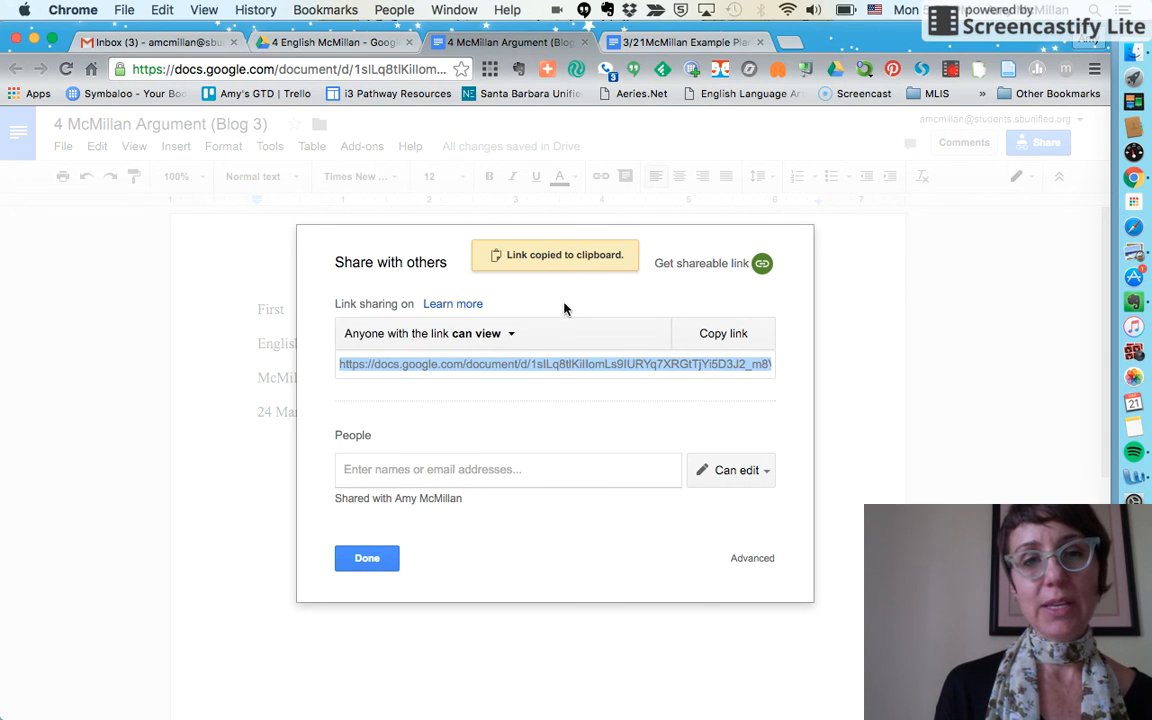
{"action": "left_click", "coordinate": [510, 338]}
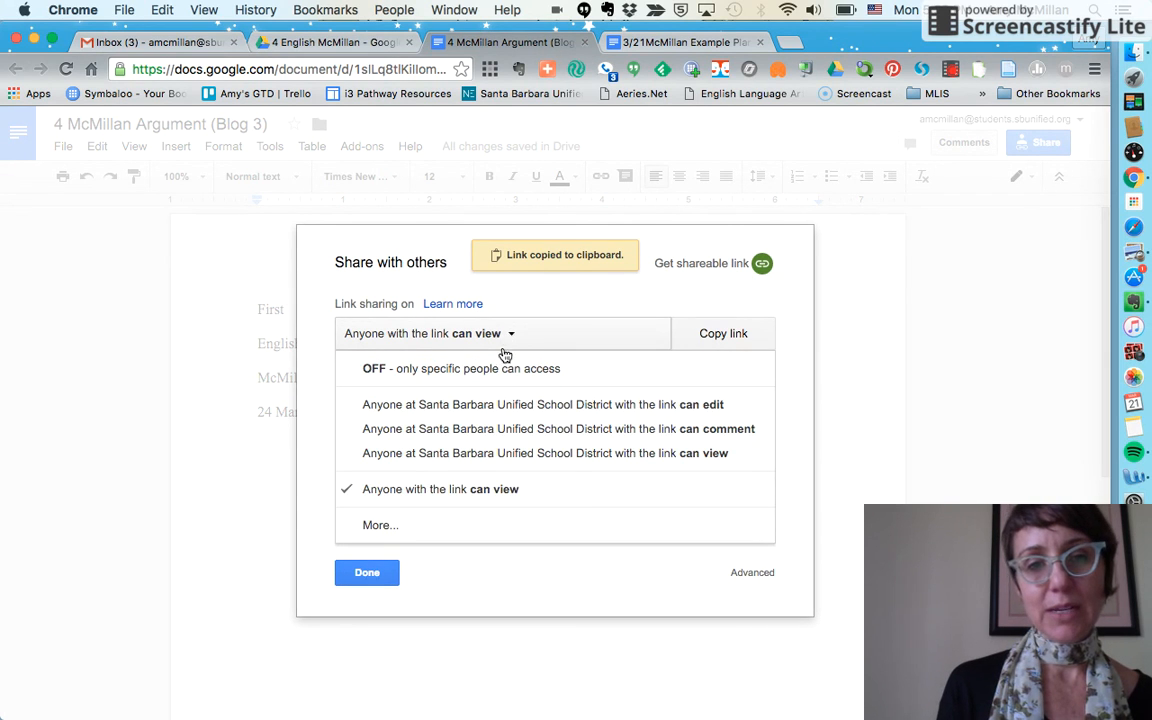
{"action": "left_click", "coordinate": [378, 530]}
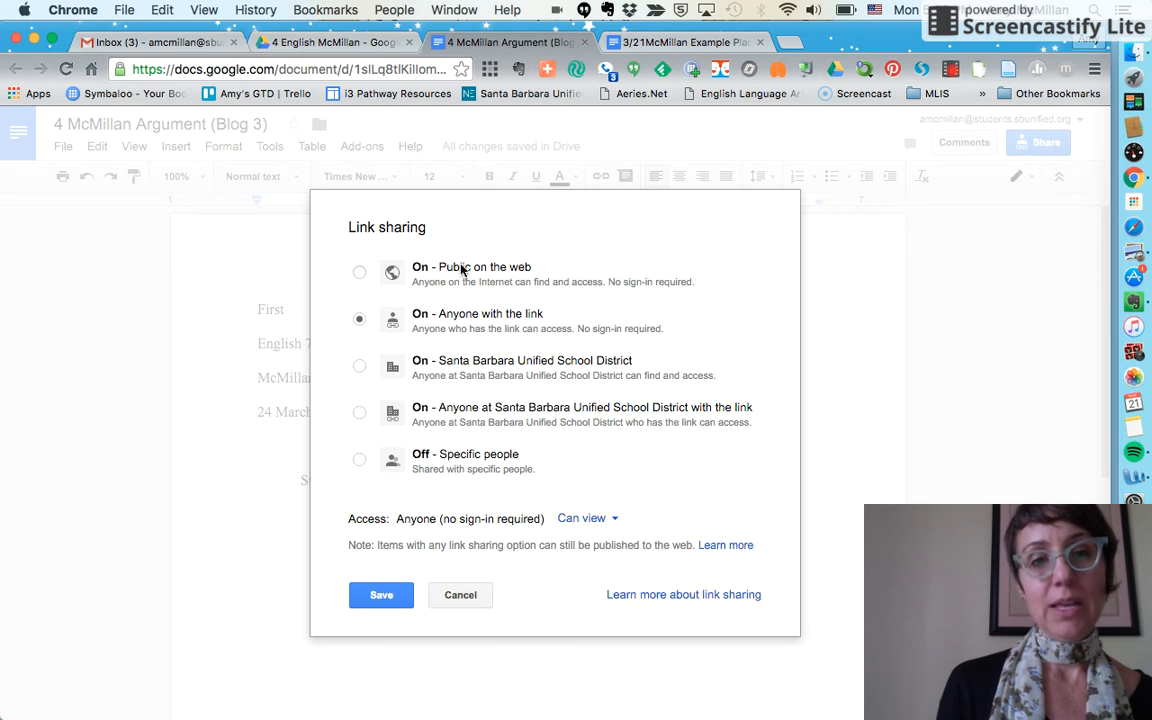
{"action": "left_click", "coordinate": [381, 595]}
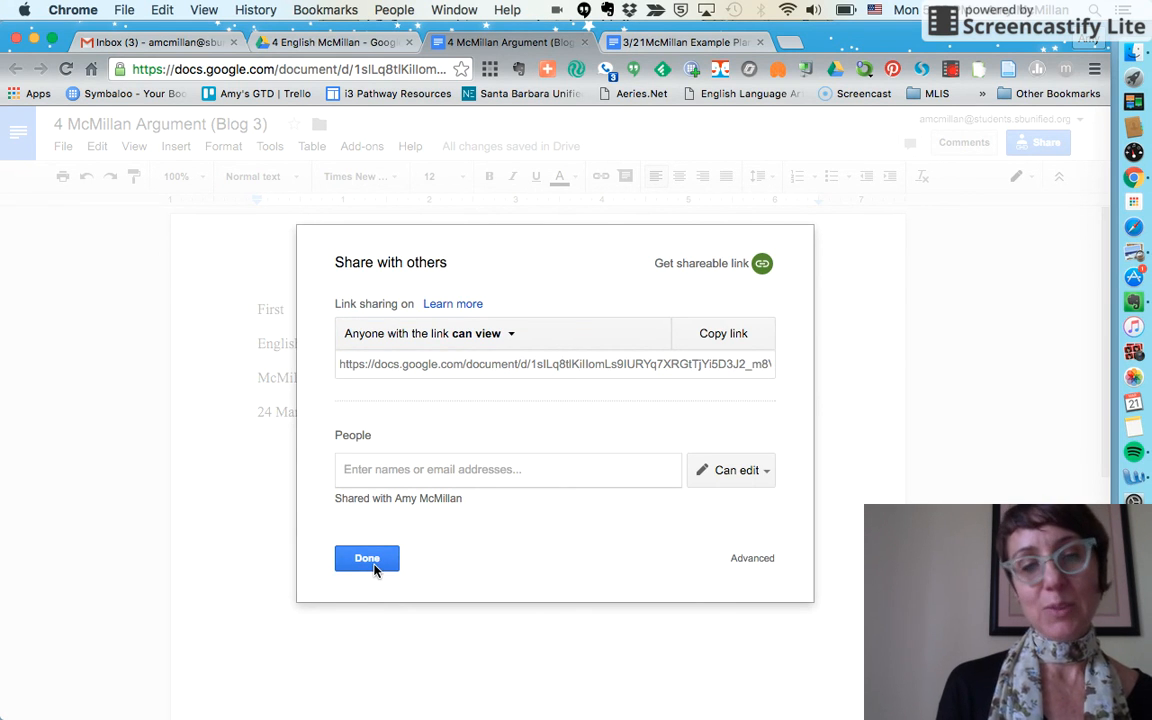
{"action": "left_click", "coordinate": [372, 566]}
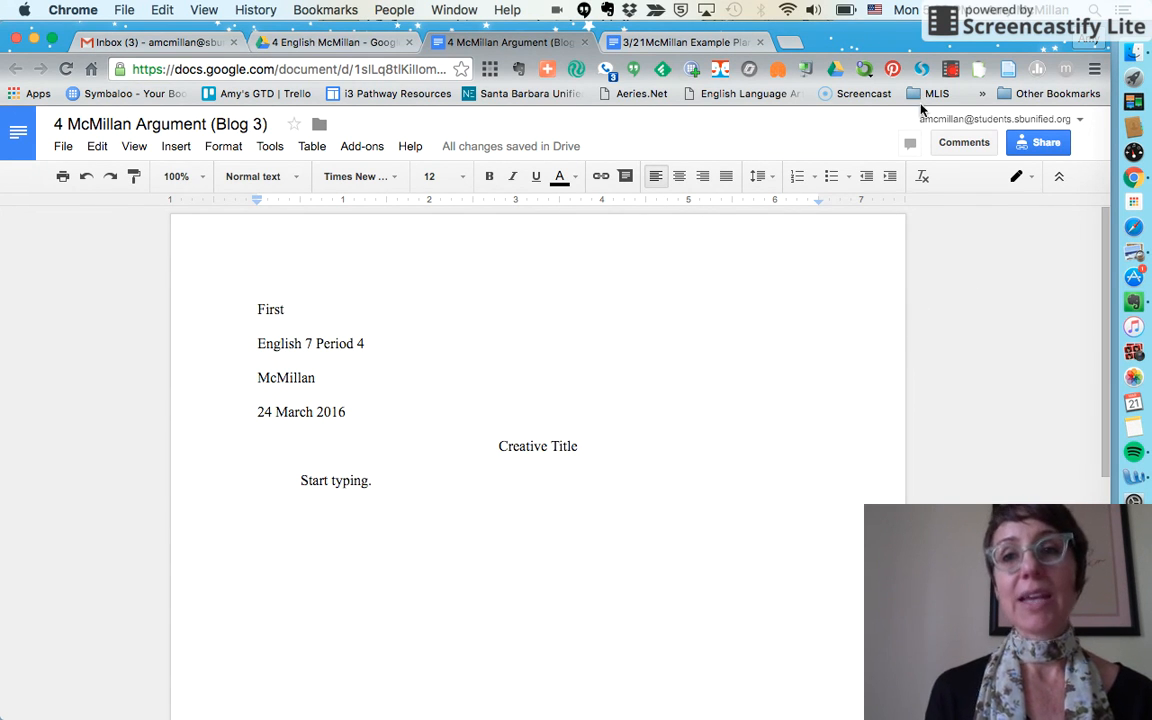
{"action": "left_click", "coordinate": [953, 71]}
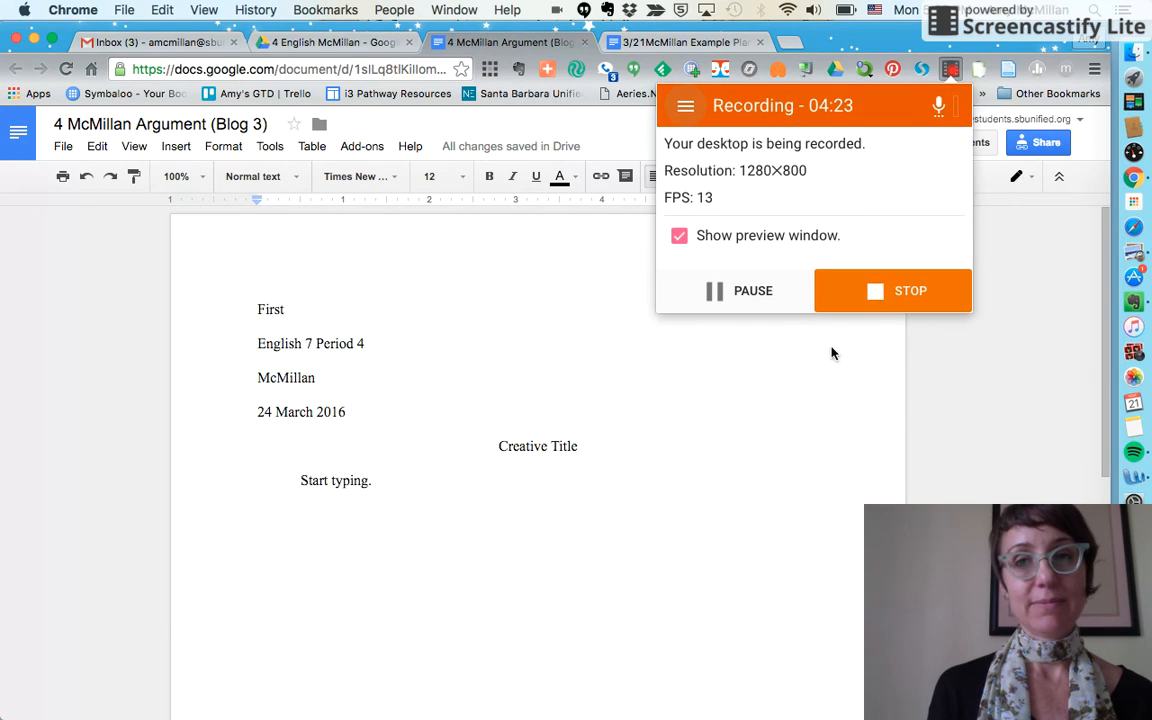